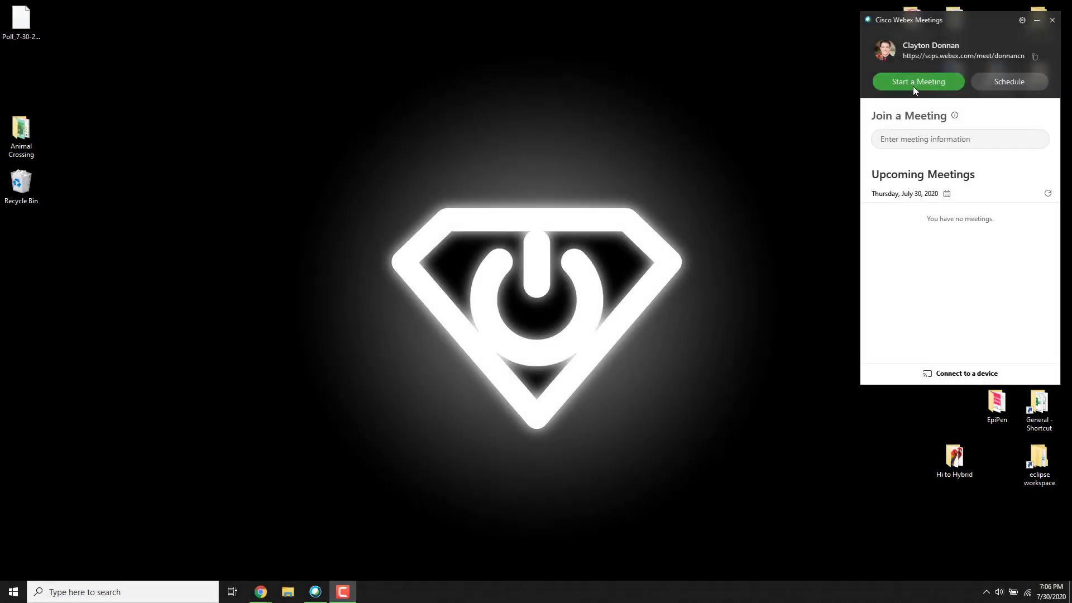
# Start a meeting and add the Polling and Multimedia Viewer panels to its current panels.
pyautogui.click(913, 86)
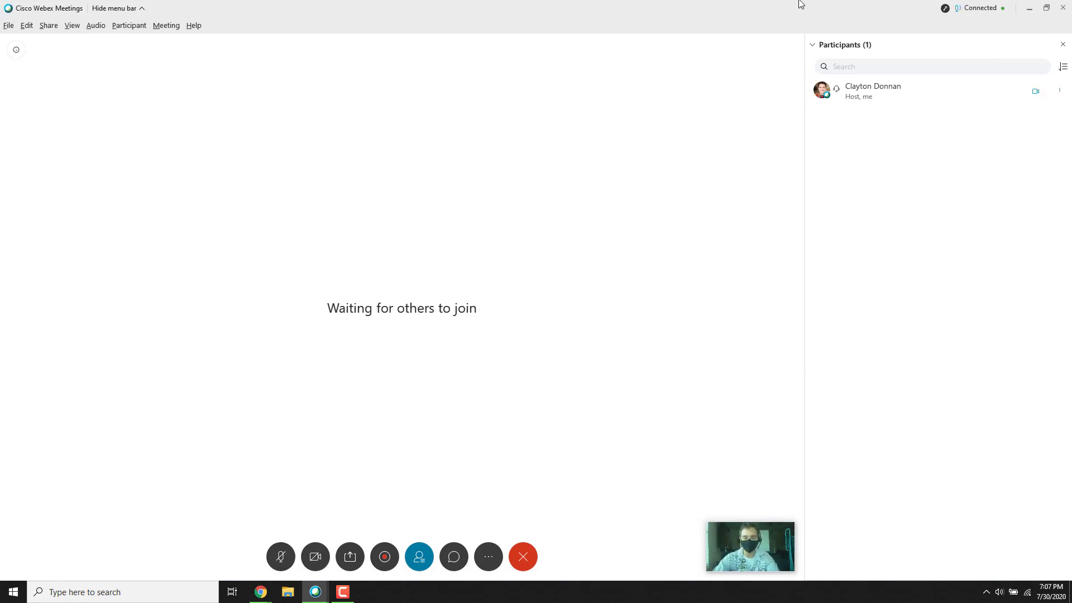
pyautogui.moveTo(945, 10)
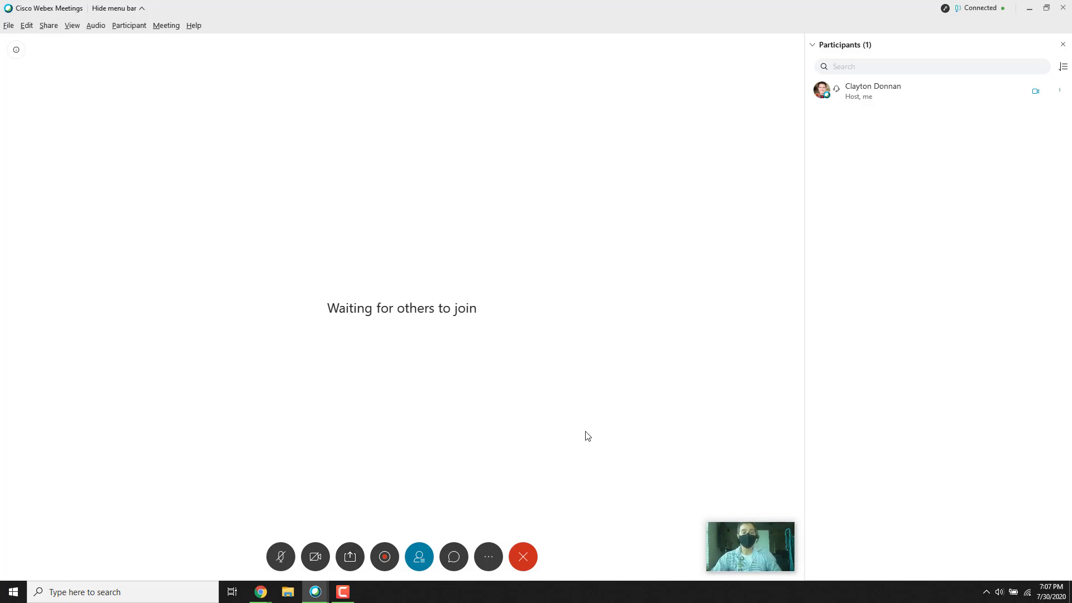
pyautogui.click(56, 25)
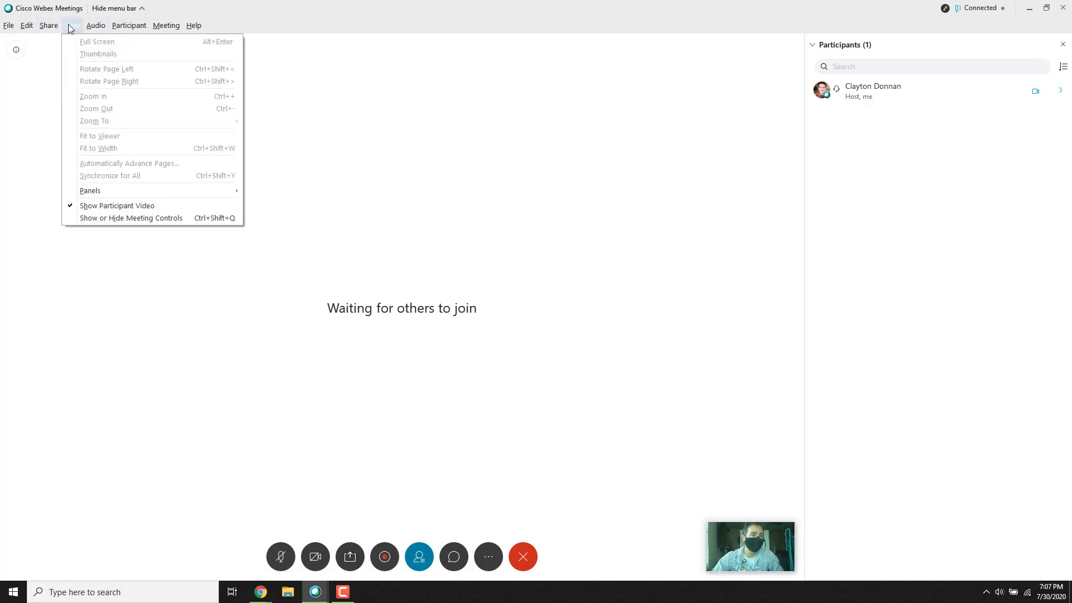
pyautogui.moveTo(223, 190)
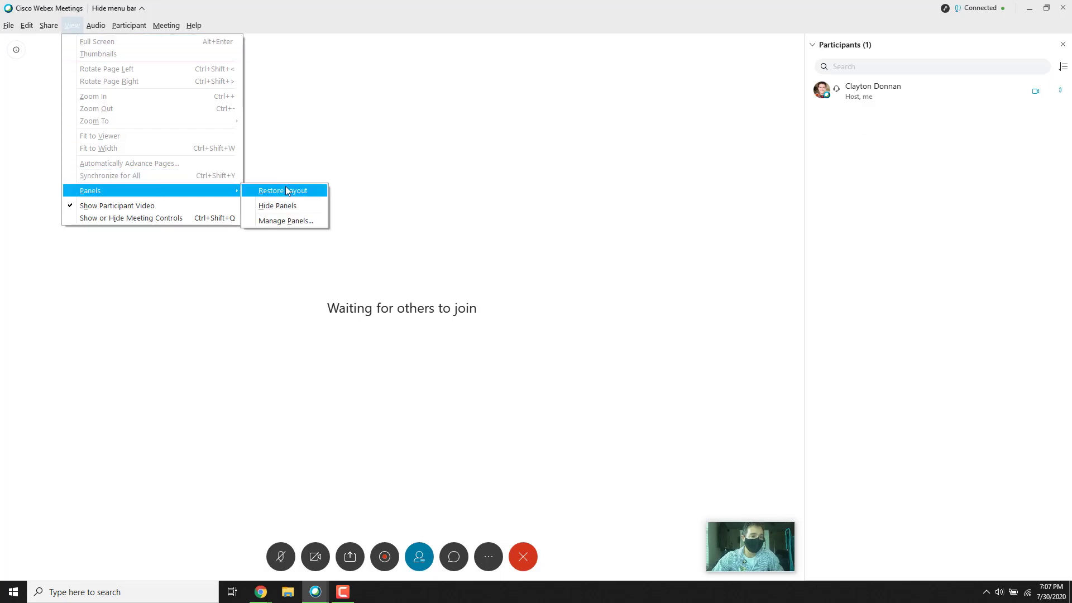
pyautogui.click(286, 222)
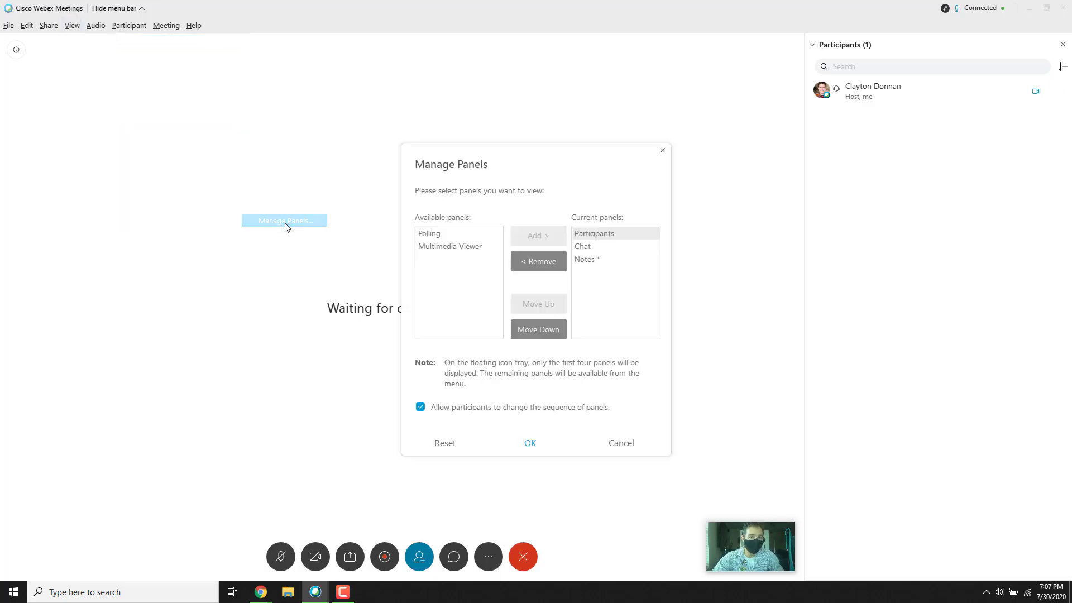
pyautogui.click(439, 235)
pyautogui.click(517, 241)
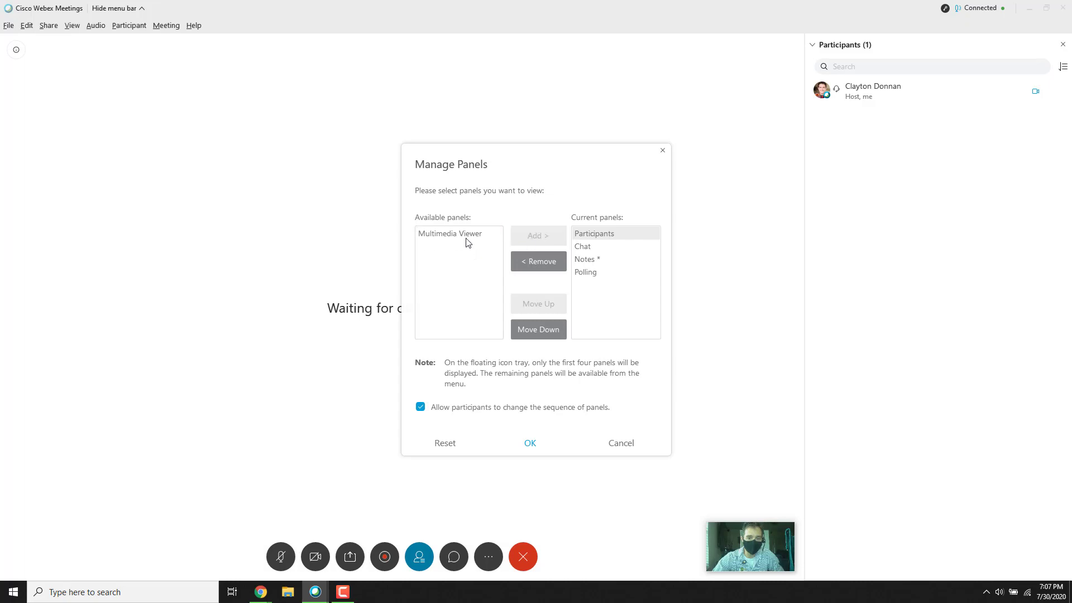
pyautogui.click(467, 237)
pyautogui.click(522, 243)
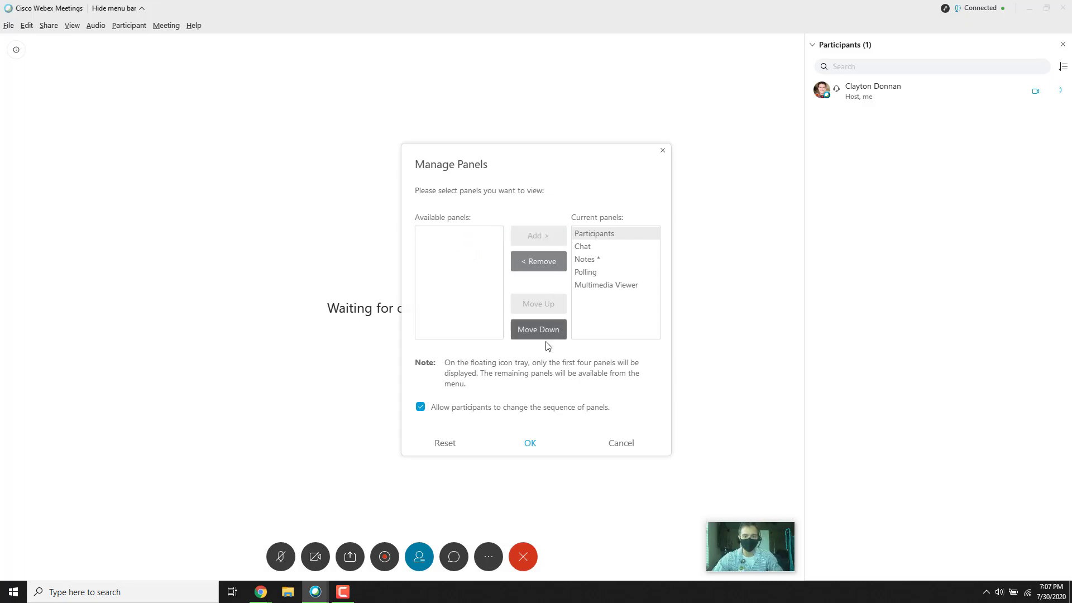
pyautogui.click(508, 439)
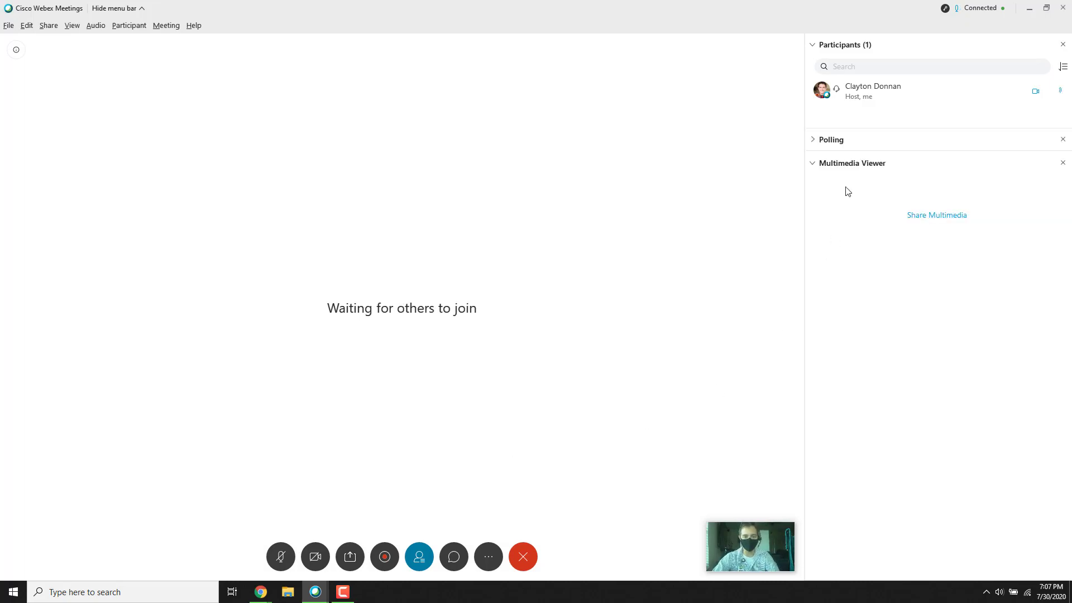
# Load the saved poll questions from Poll_7-30-20.atp on the Desktop into the Polling panel.
pyautogui.click(814, 141)
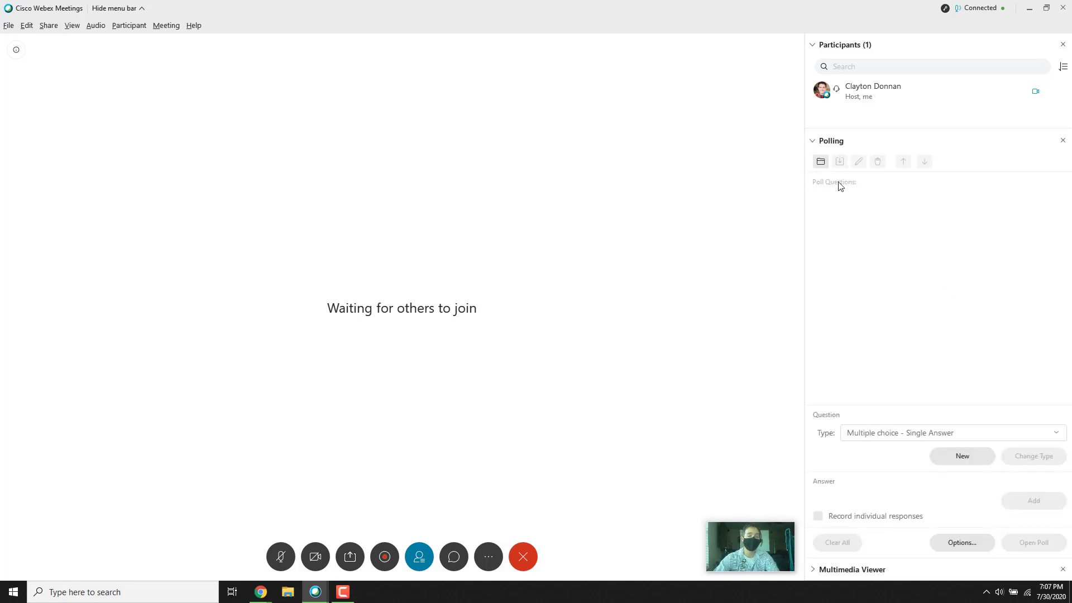
pyautogui.click(822, 162)
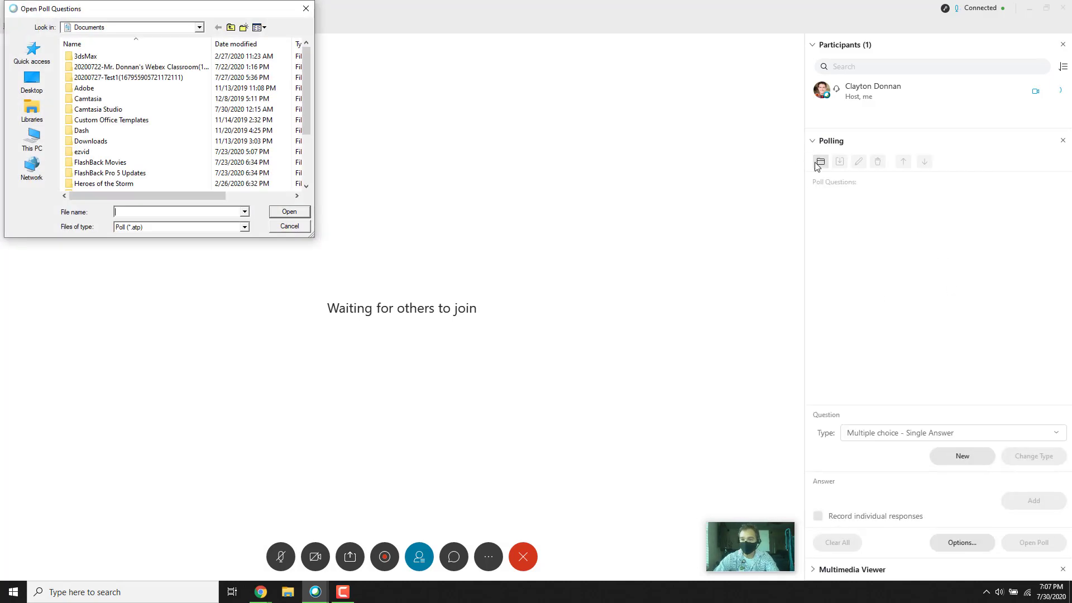
pyautogui.click(233, 27)
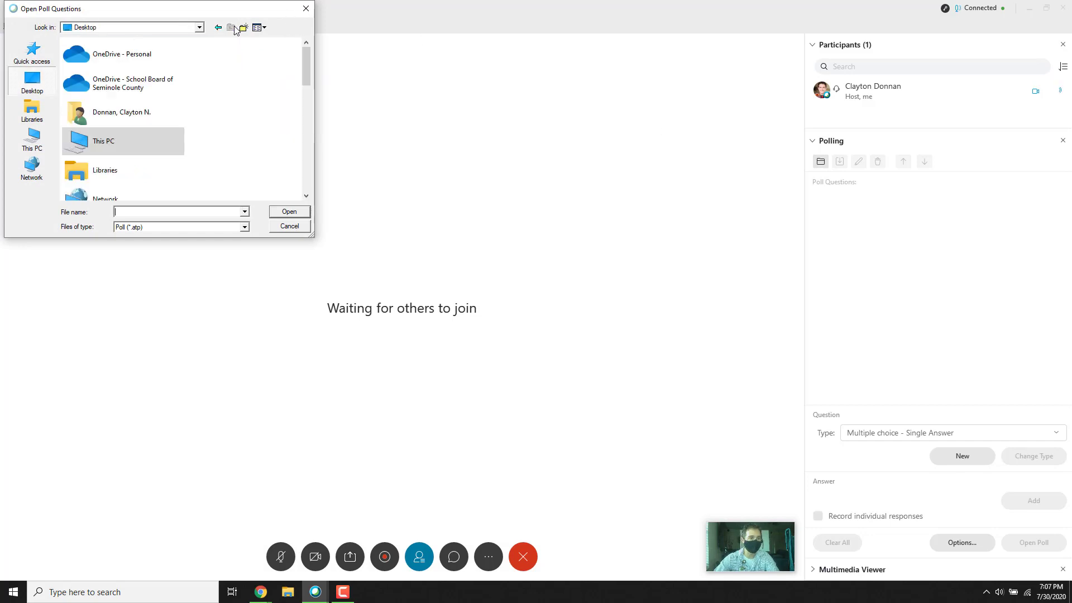
pyautogui.scroll(-3, 136, 159)
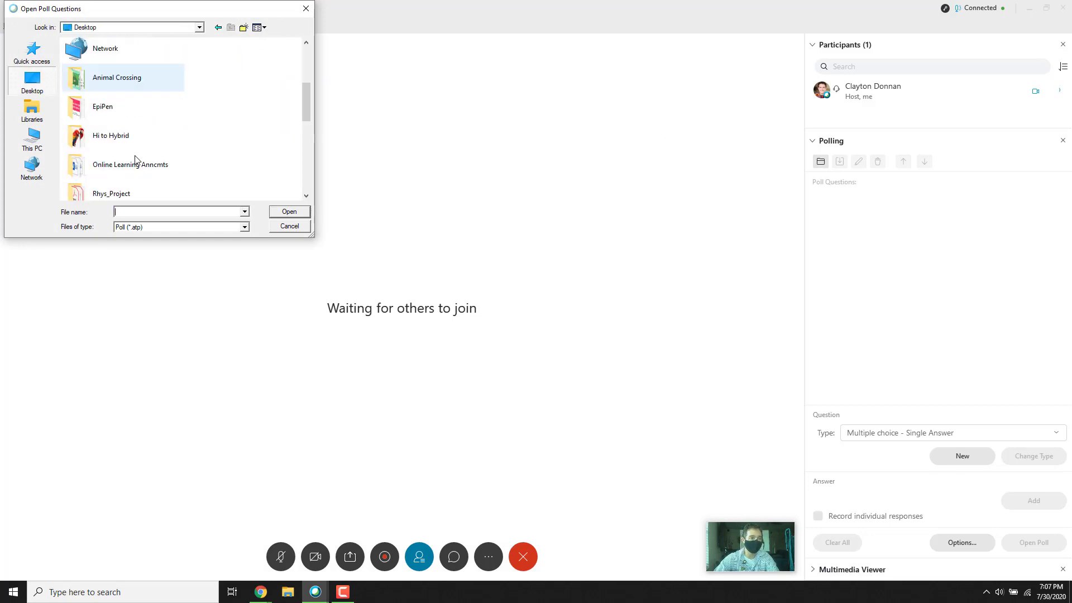
pyautogui.scroll(-8, 136, 159)
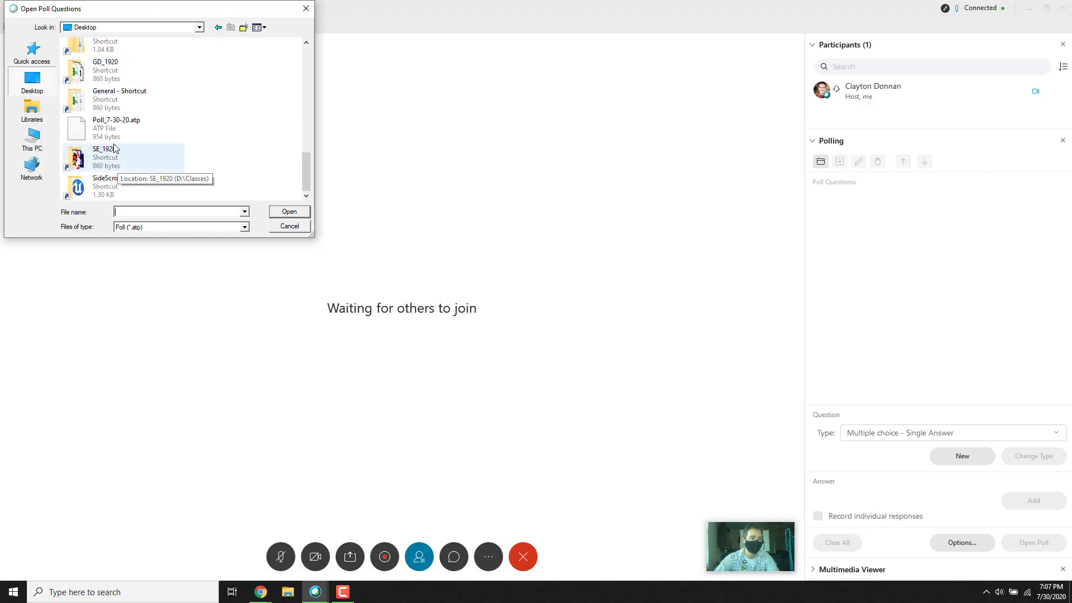
pyautogui.click(109, 126)
pyautogui.click(285, 213)
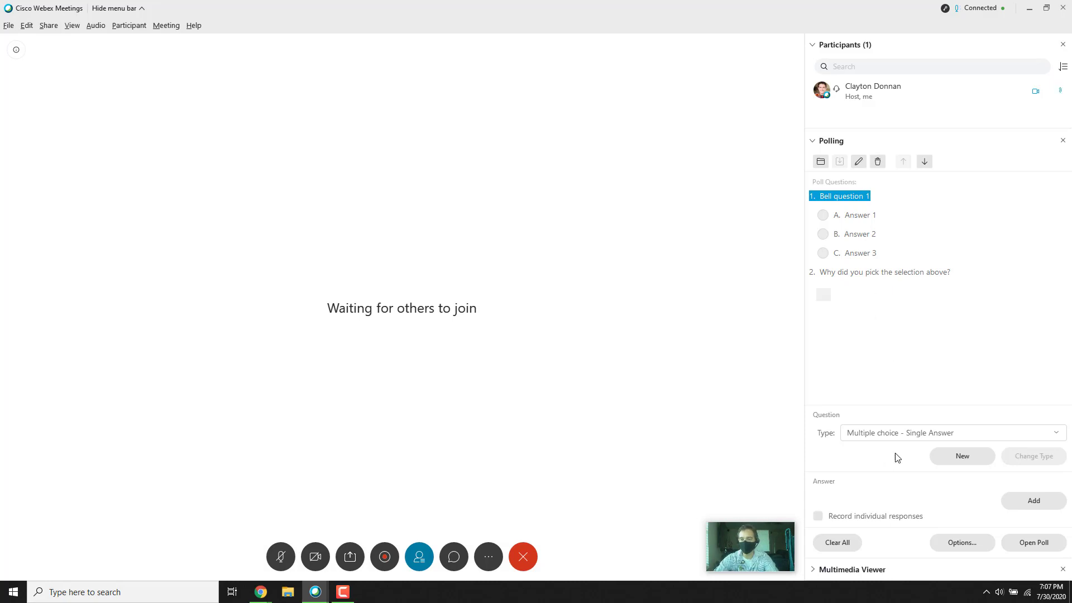
# Change the alarm duration of the displayed poll timer in the polling options.
pyautogui.click(956, 544)
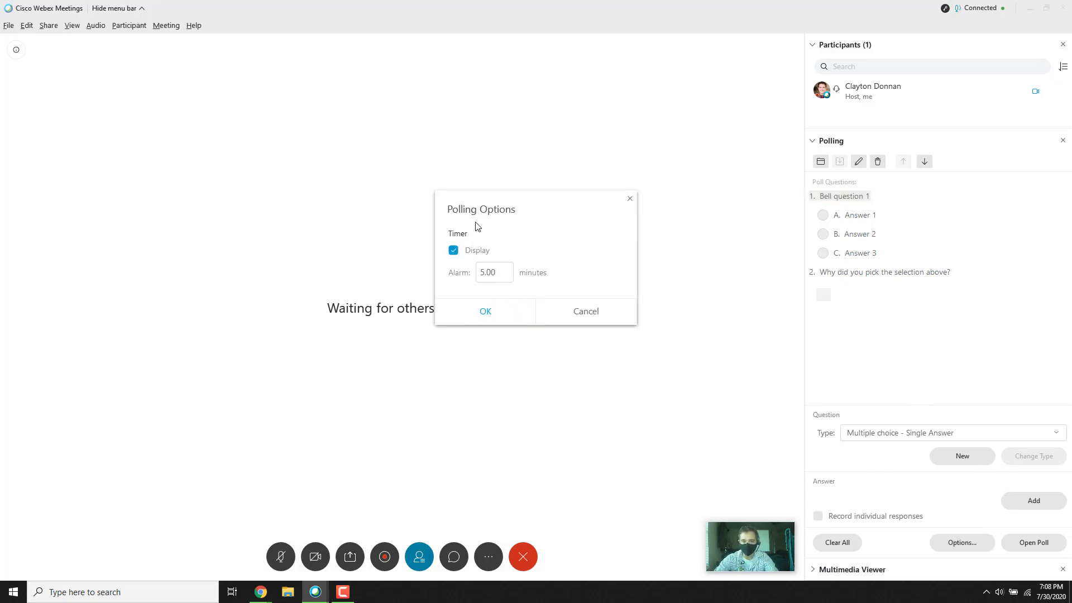
pyautogui.doubleClick(486, 272)
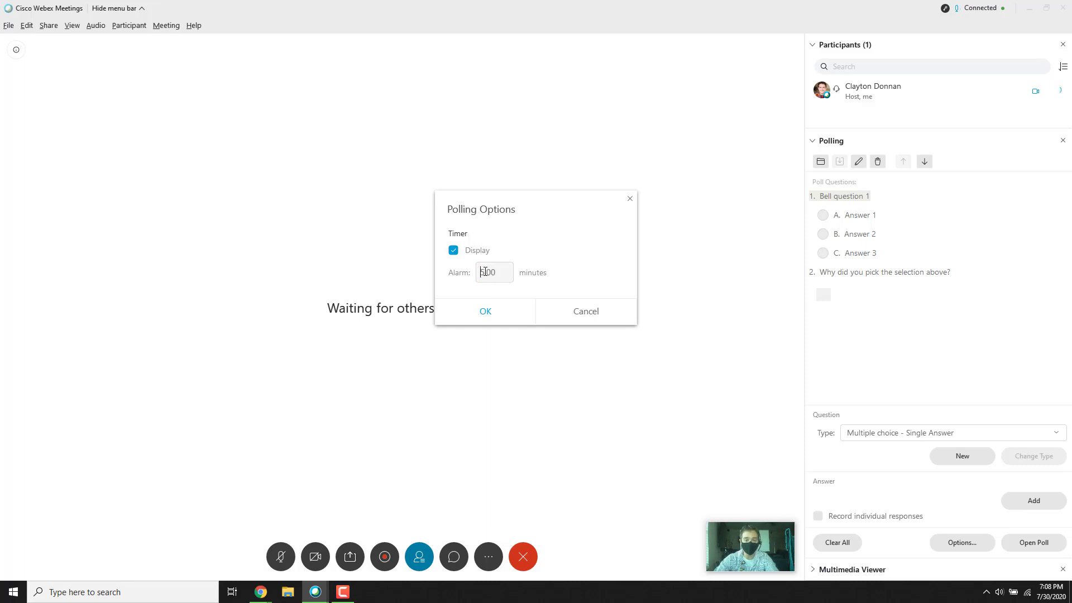
pyautogui.click(484, 272)
pyautogui.write('1')
pyautogui.press('Delete')
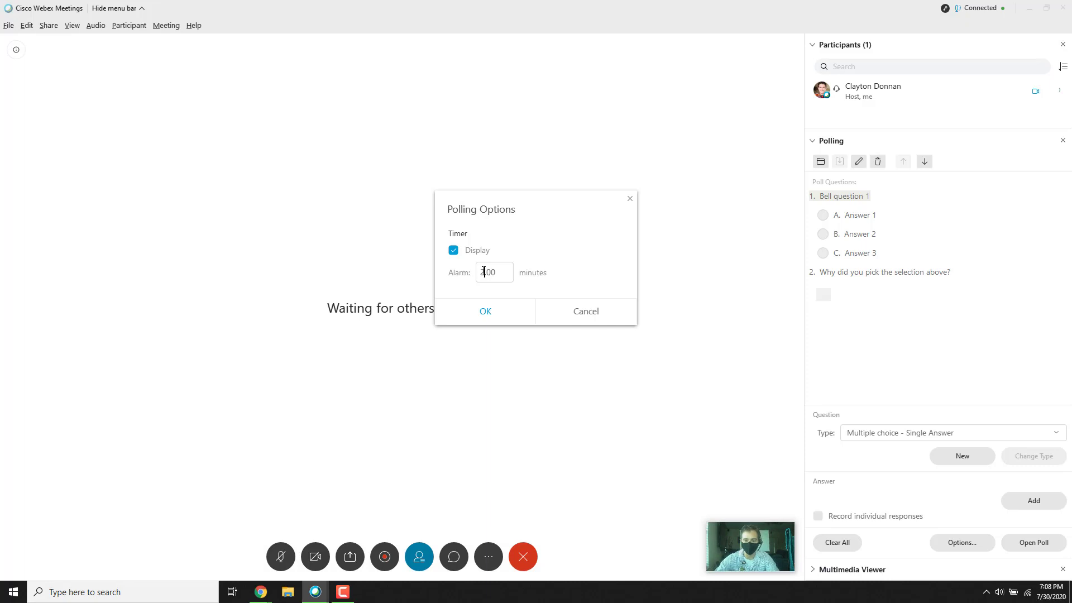
pyautogui.click(486, 313)
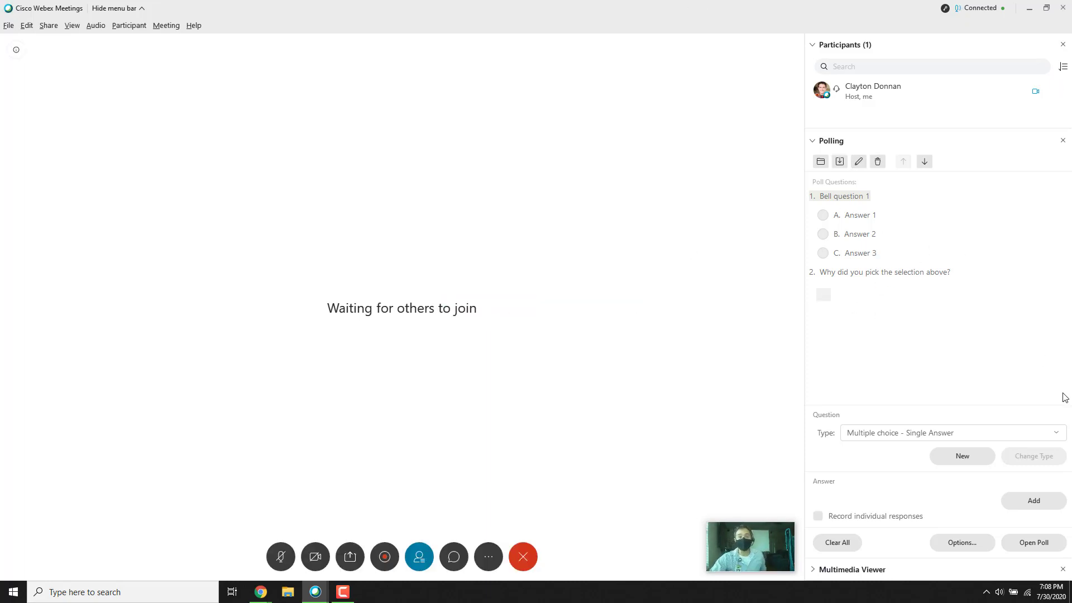
# Show the Chat panel alongside the others and expand the Multimedia Viewer panel.
pyautogui.click(453, 557)
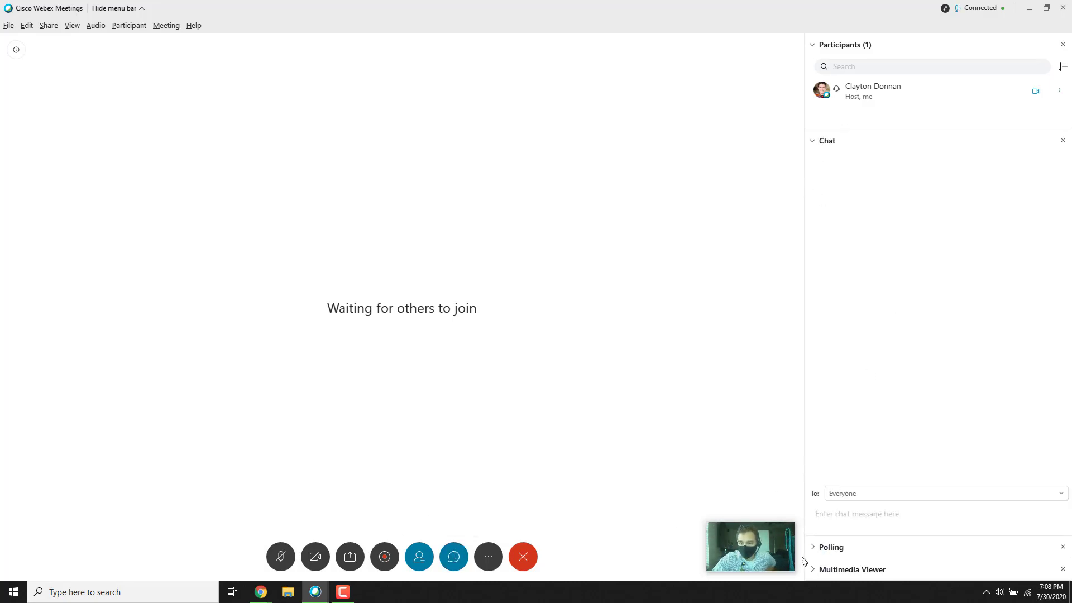
pyautogui.click(820, 550)
pyautogui.click(818, 570)
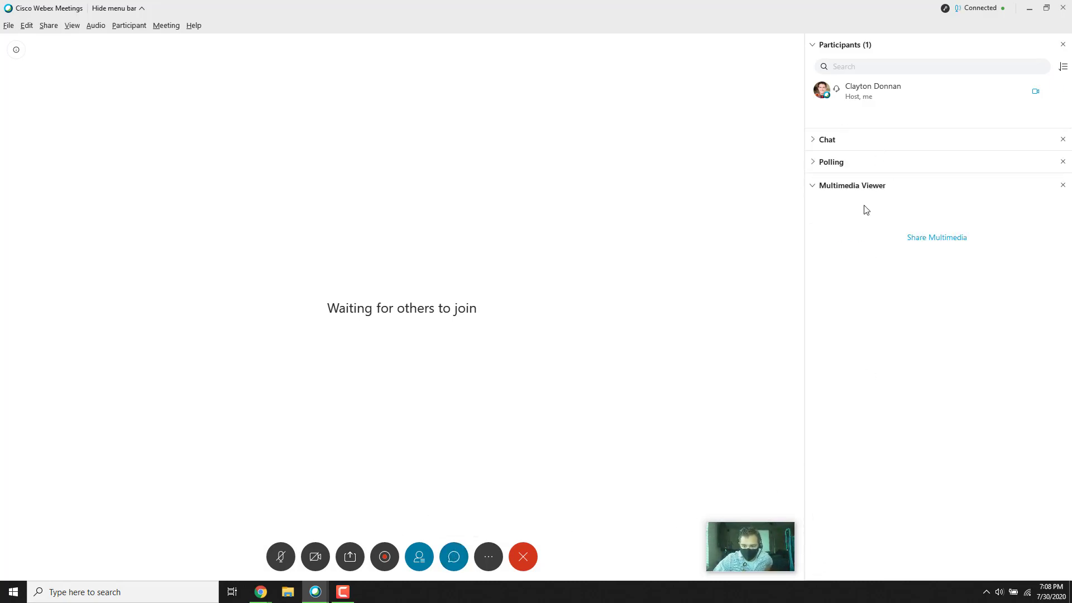
# Share the copied YouTube playlist URL in the Multimedia Viewer, skipping the ad and pausing the video.
pyautogui.click(946, 237)
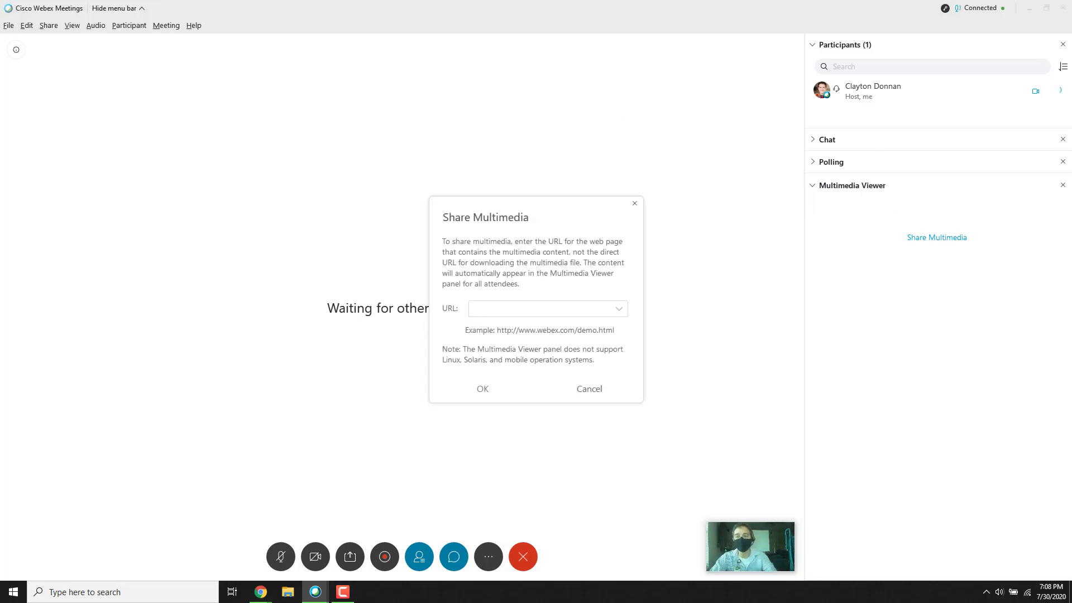
pyautogui.hotkey('alt', 'Tab')
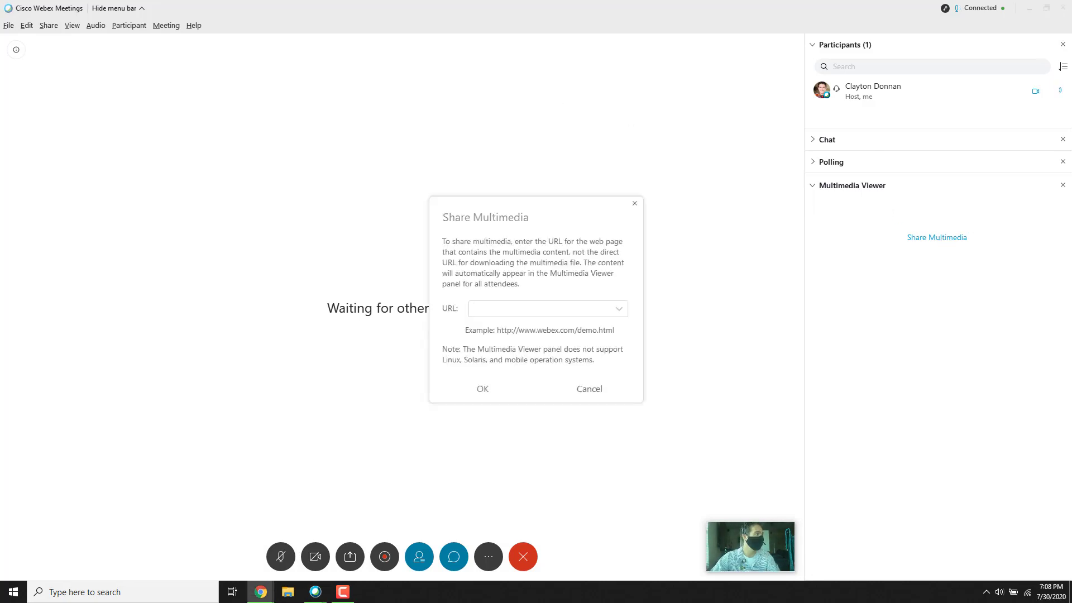
pyautogui.click(550, 308)
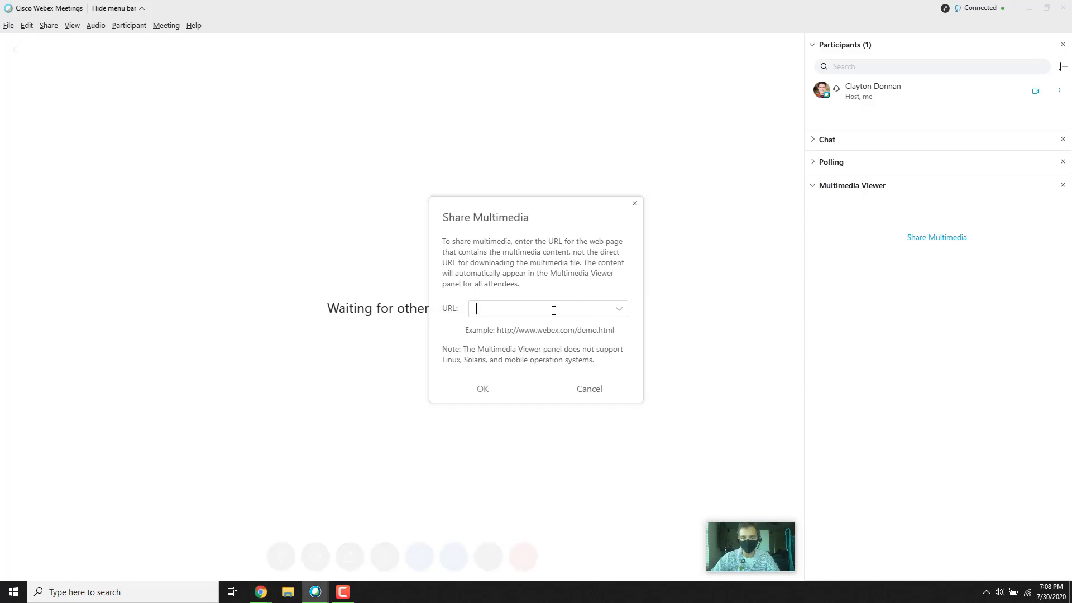
pyautogui.hotkey('ctrl', 'v')
pyautogui.click(495, 391)
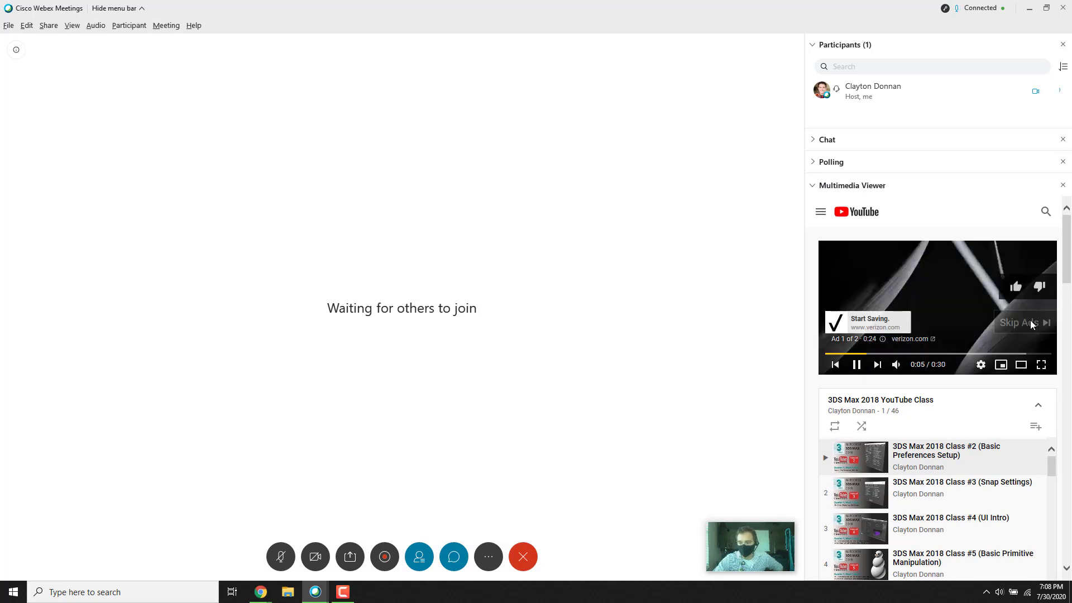
pyautogui.click(1031, 324)
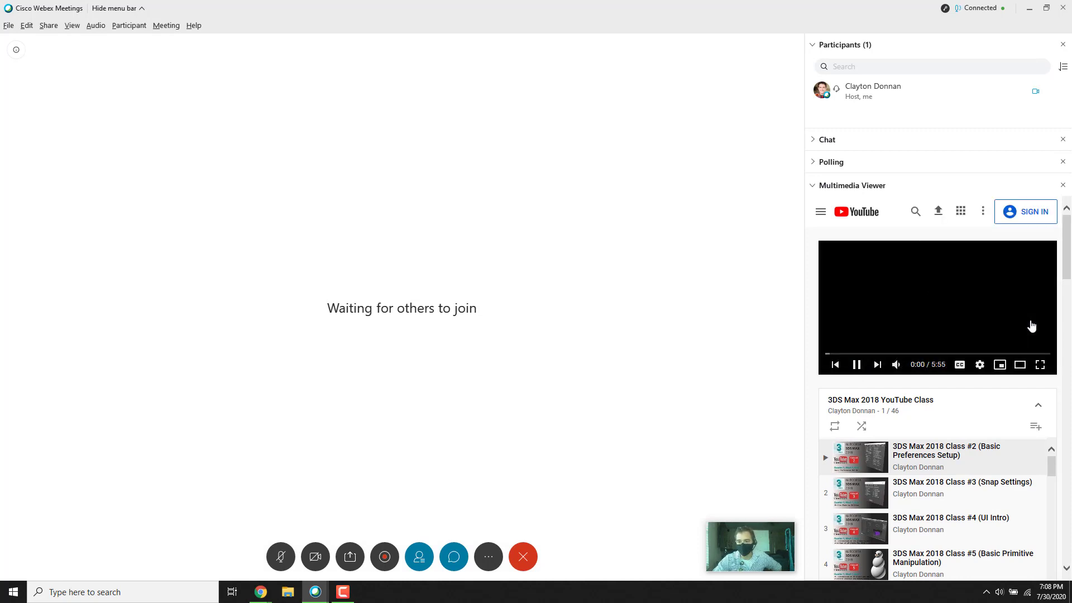
pyautogui.click(858, 365)
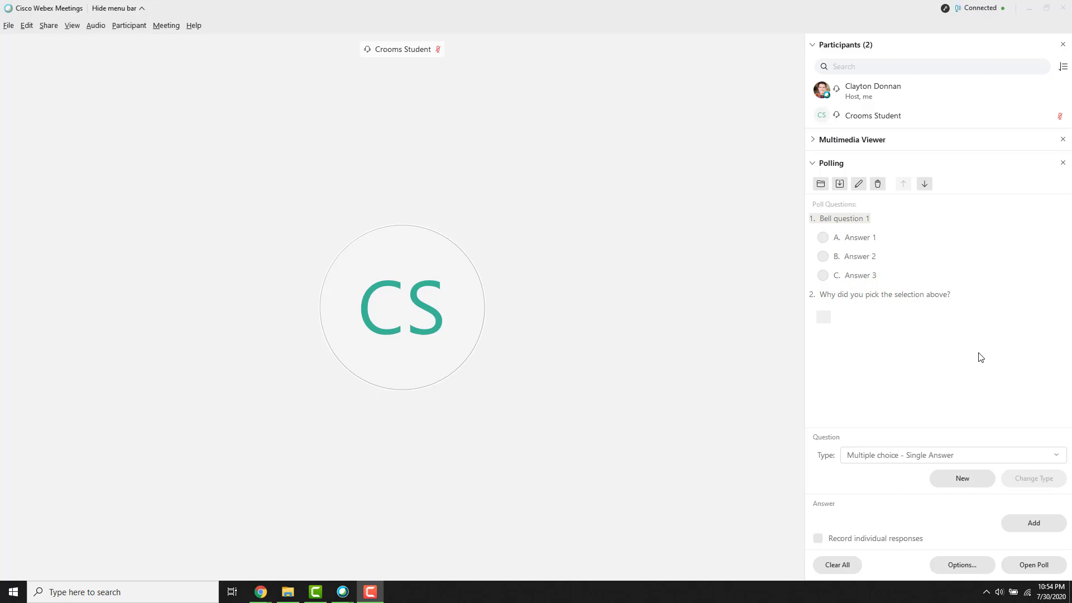
# Start recording the meeting in the cloud.
pyautogui.click(566, 288)
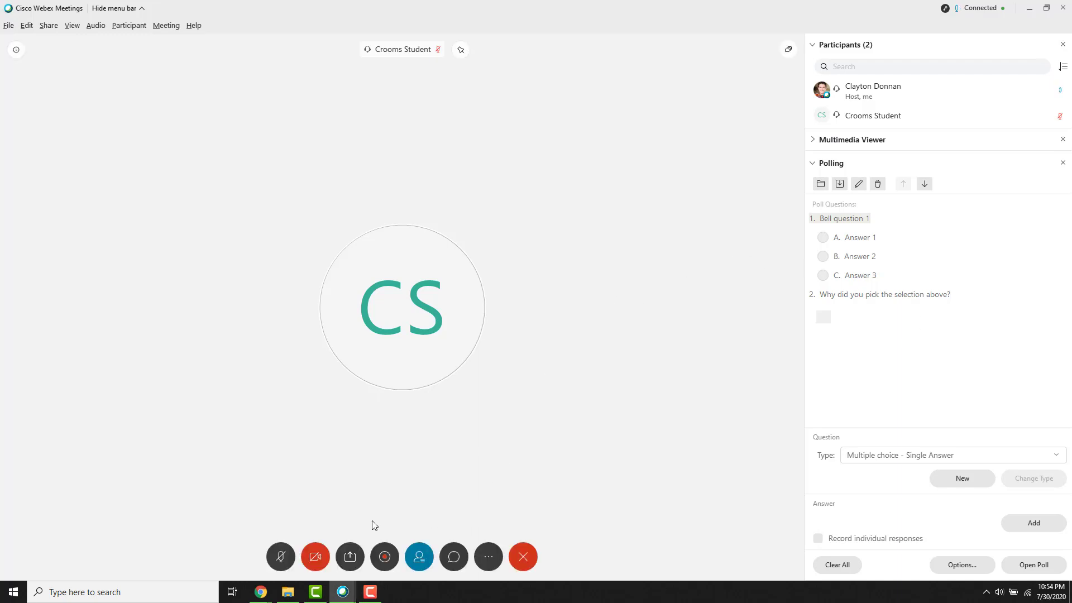
pyautogui.click(385, 556)
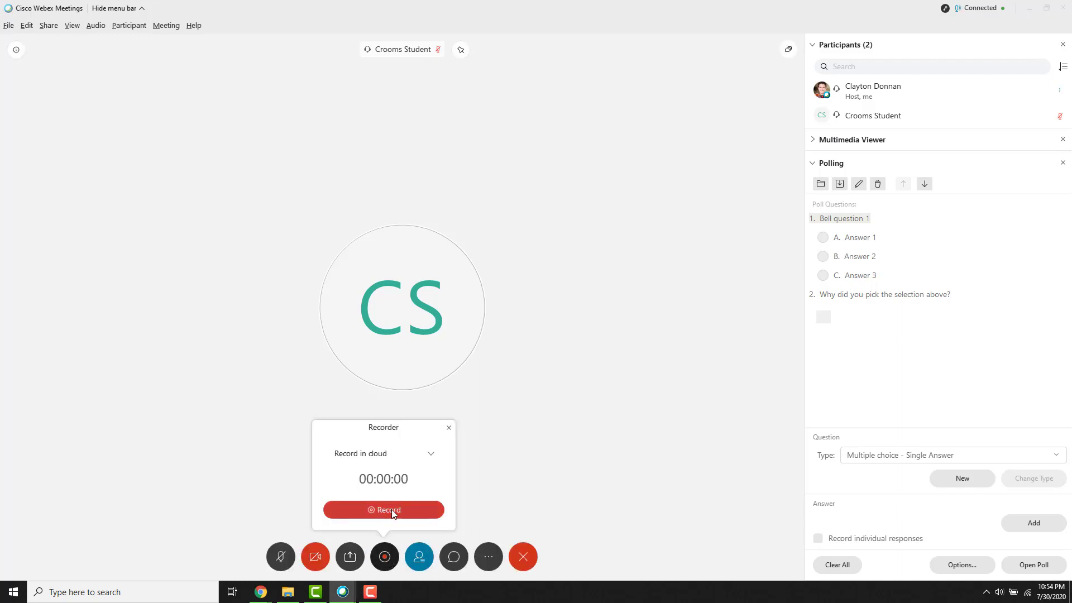
pyautogui.click(391, 509)
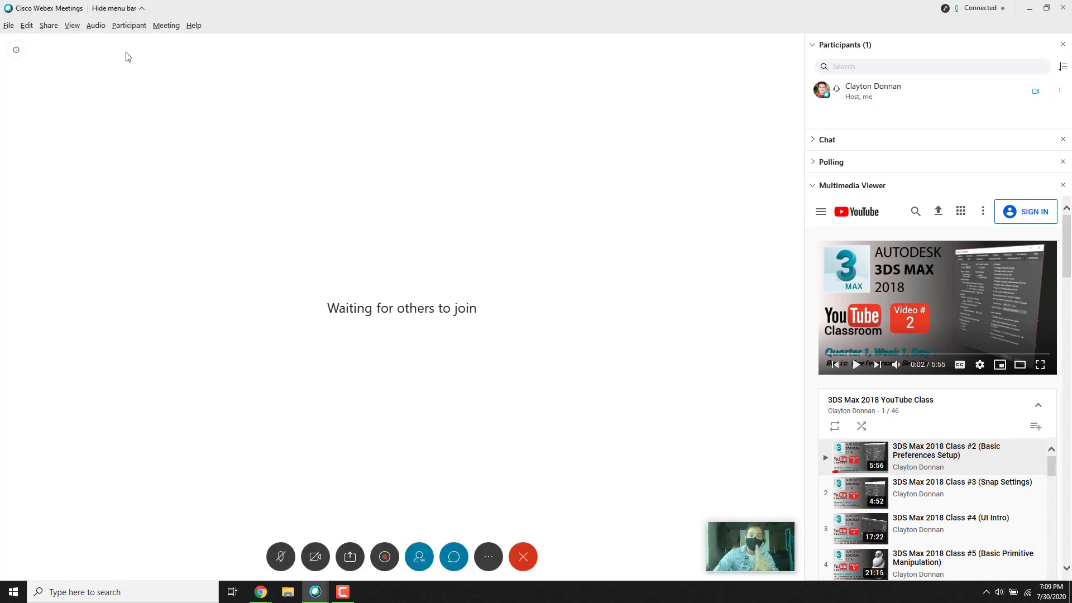
# Send an e-mail invitation for the meeting to the student's e-mail address and close the invitation dialog.
pyautogui.click(68, 25)
pyautogui.moveTo(94, 29)
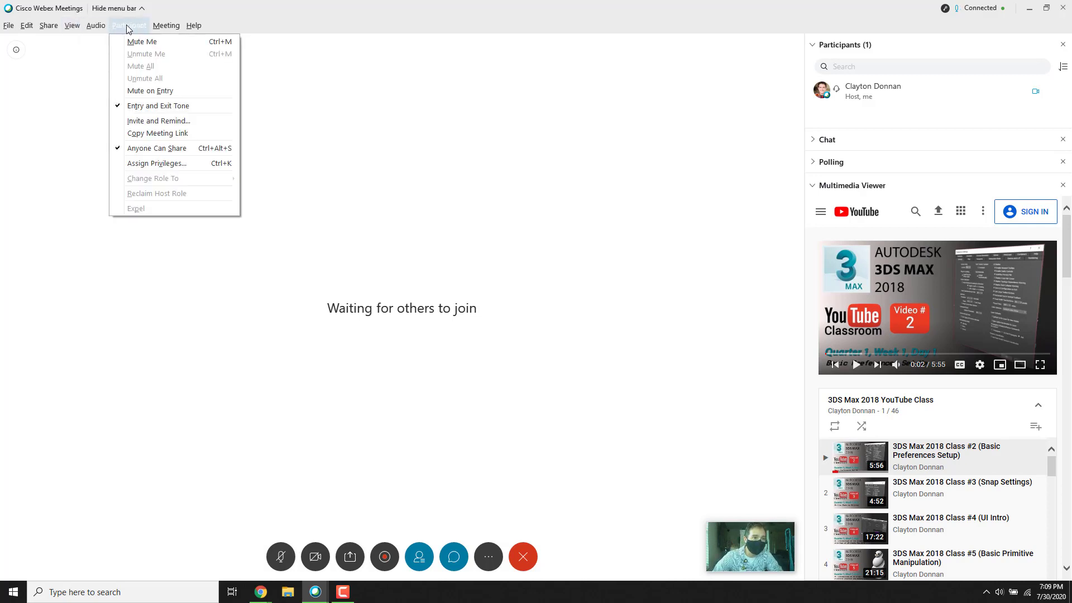
pyautogui.click(147, 121)
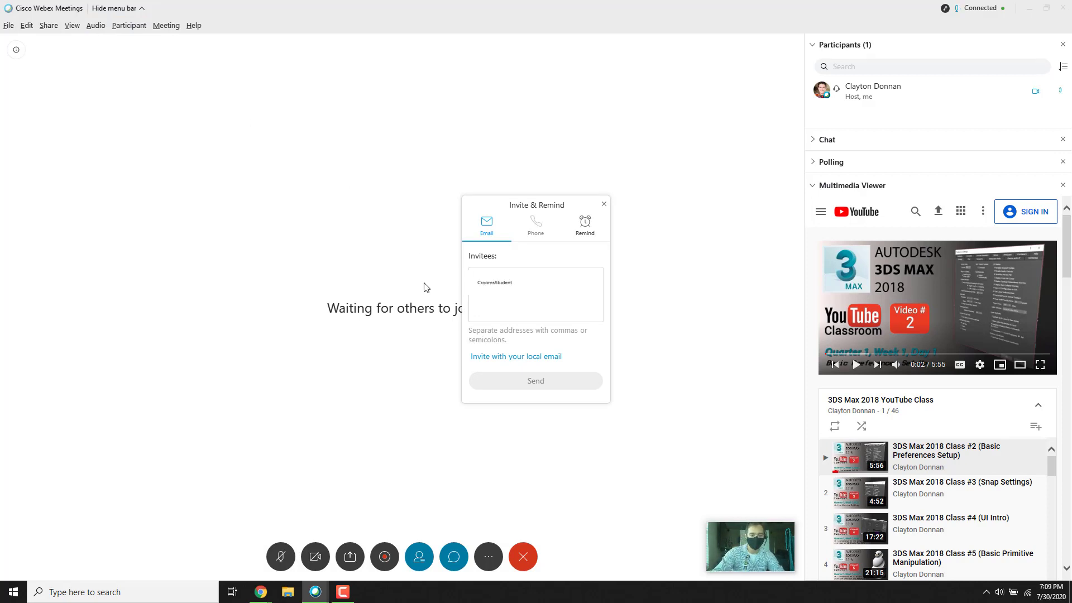
pyautogui.write('ail.com')
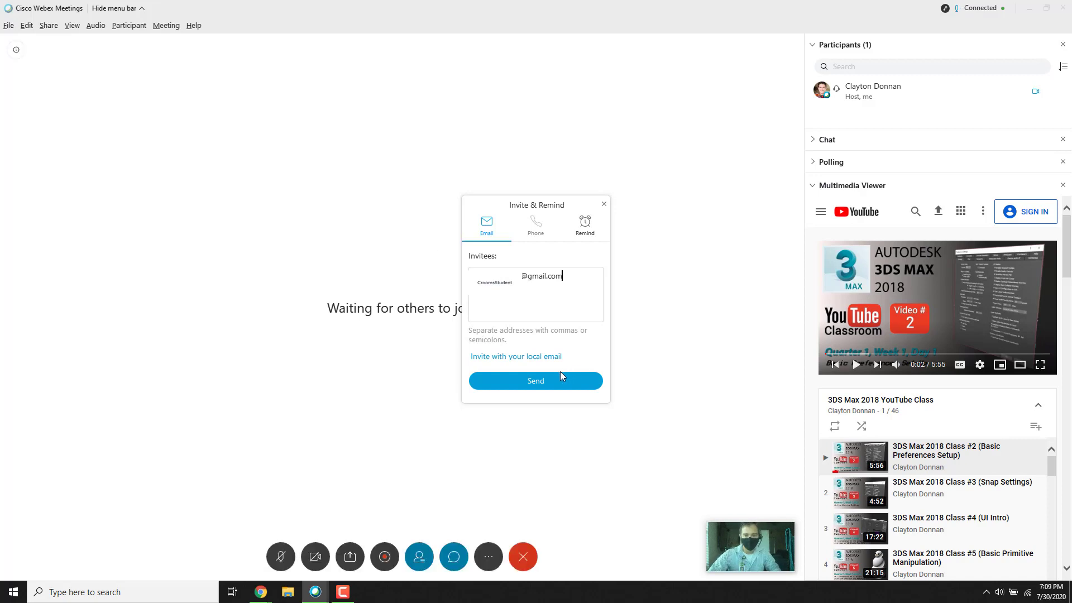
pyautogui.click(560, 380)
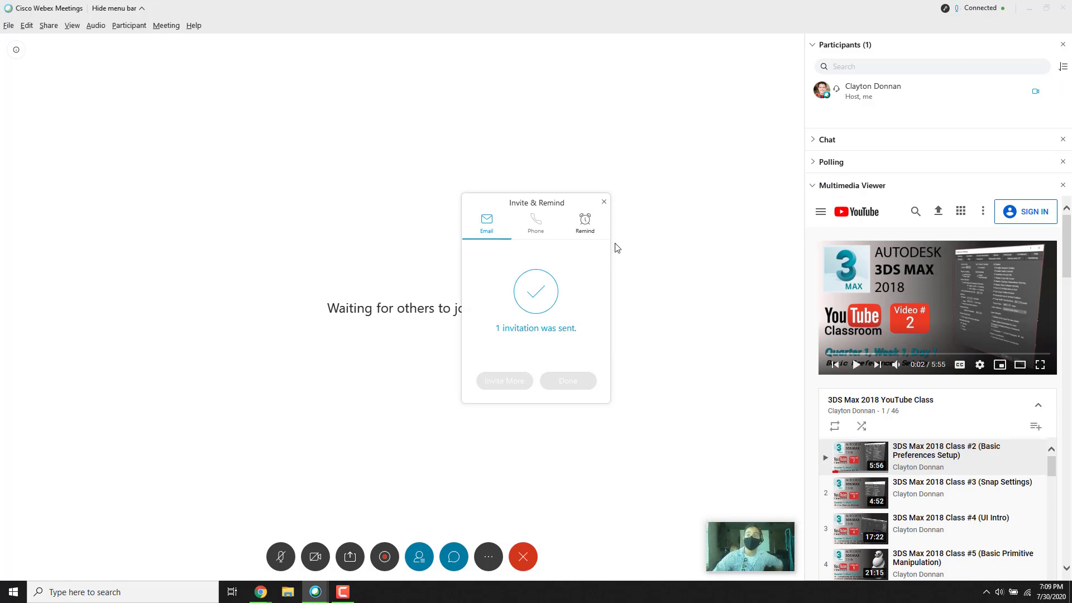
pyautogui.click(604, 202)
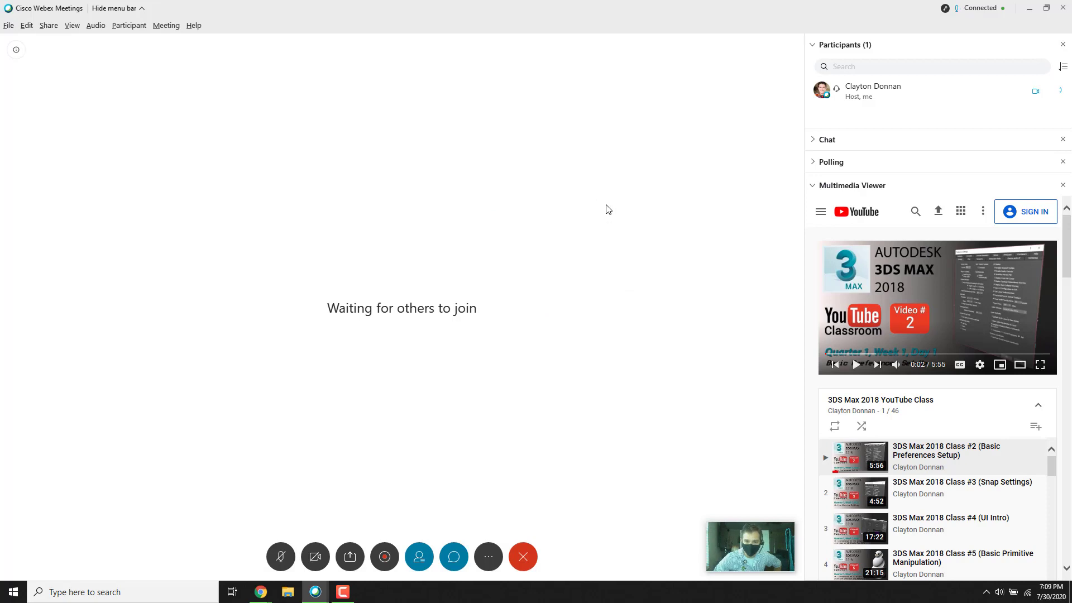
# Expand the Polling panel, admit the waiting student from the lobby, and open the poll, acknowledging the sharing notice.
pyautogui.click(831, 162)
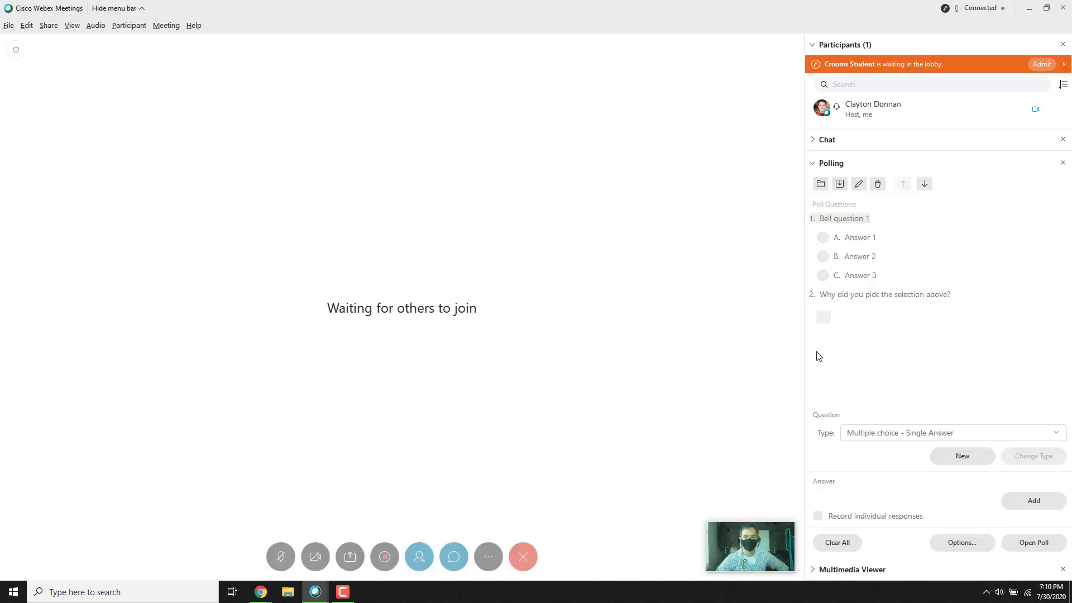
pyautogui.click(1036, 66)
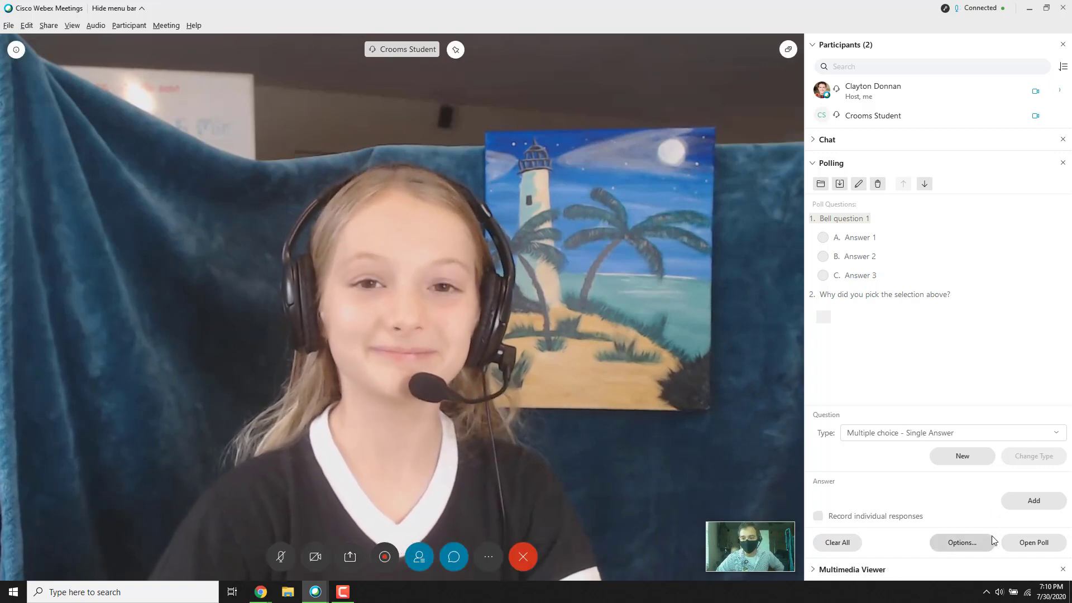
pyautogui.click(1034, 542)
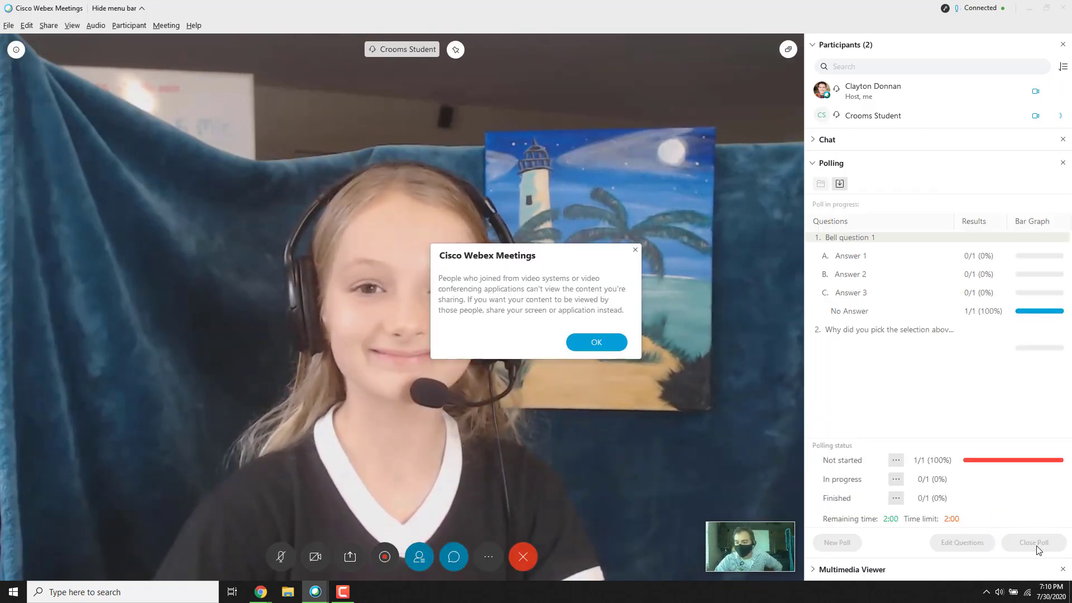
pyautogui.click(604, 343)
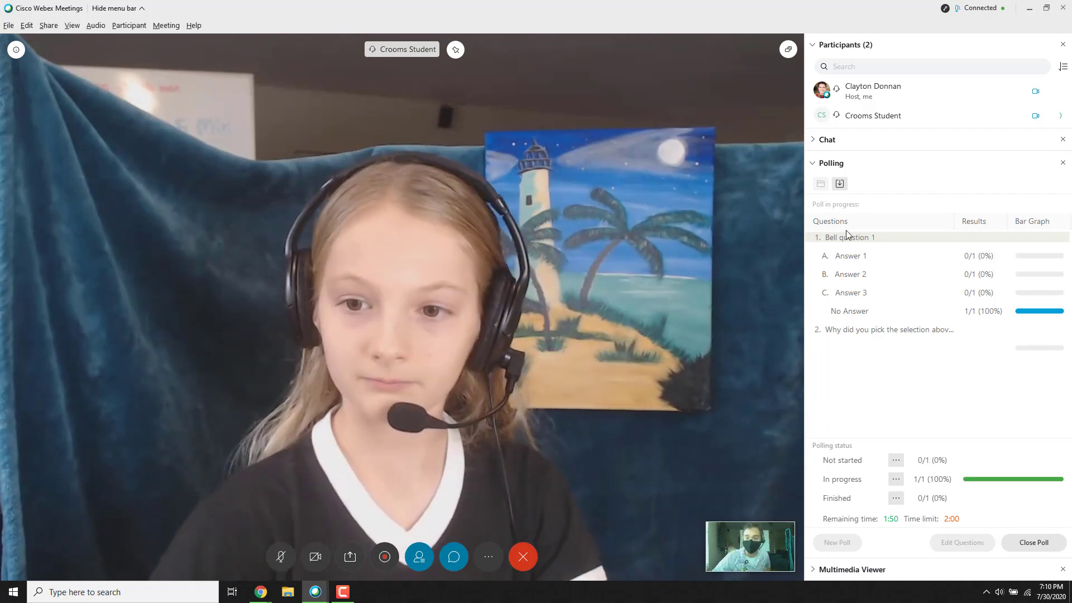
# Mute the student in the participant list and toggle the host's own microphone off and back on.
pyautogui.click(871, 115)
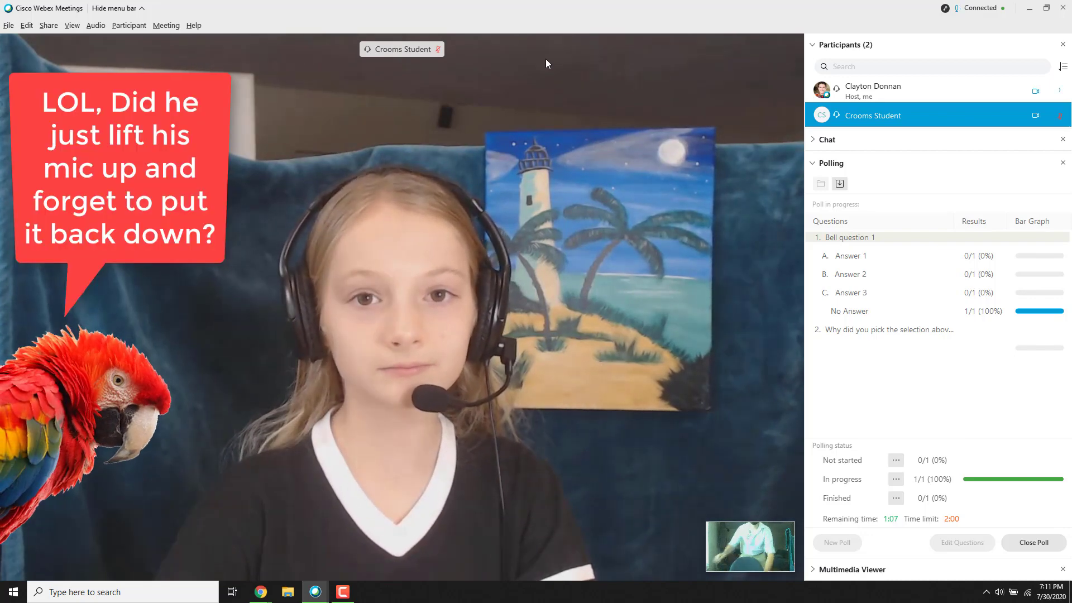
pyautogui.click(1059, 90)
pyautogui.click(1059, 90)
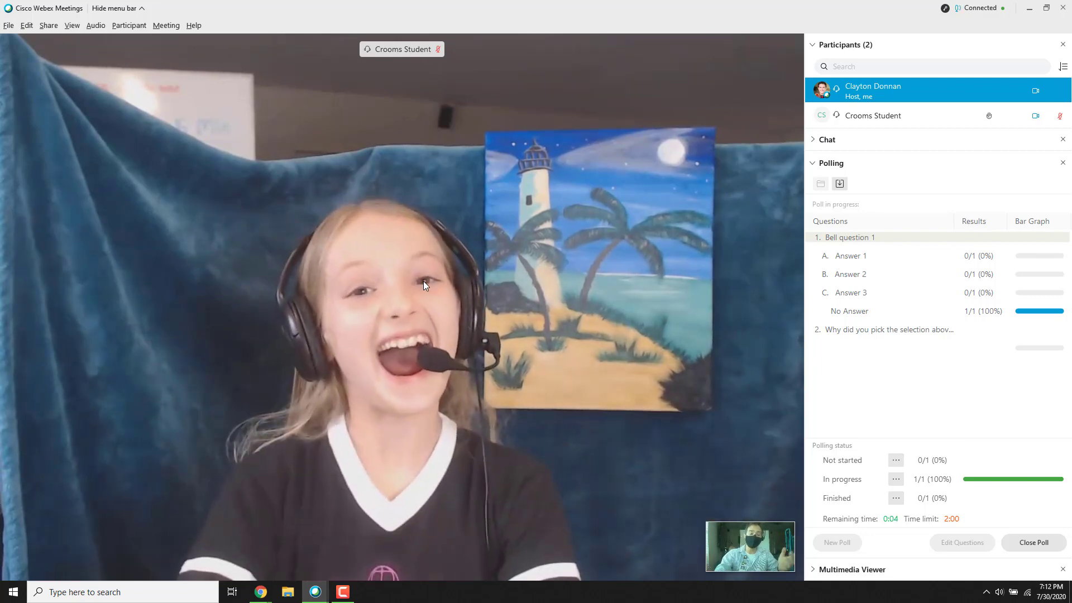
# Request and take remote control of the student's shared 3ds Max window, with the Webex controls displayed.
pyautogui.moveTo(457, 357)
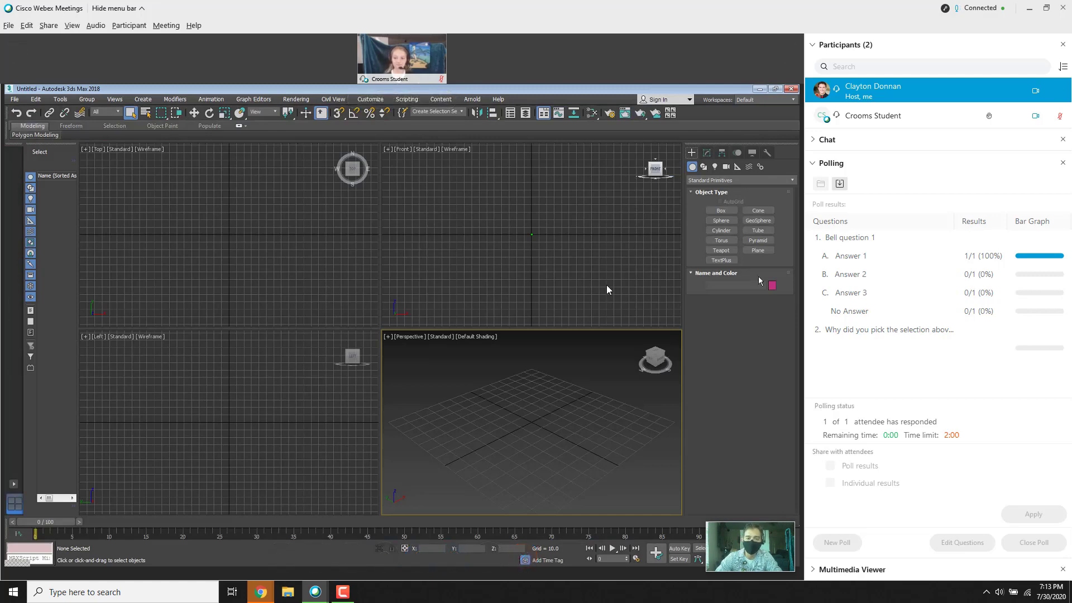
pyautogui.rightClick(476, 249)
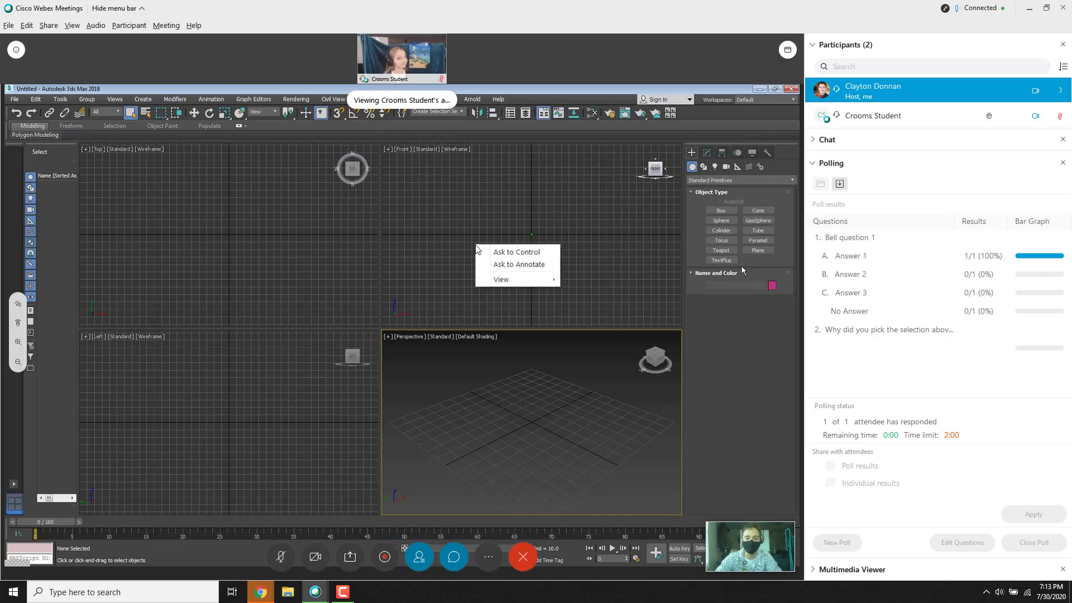
pyautogui.click(508, 252)
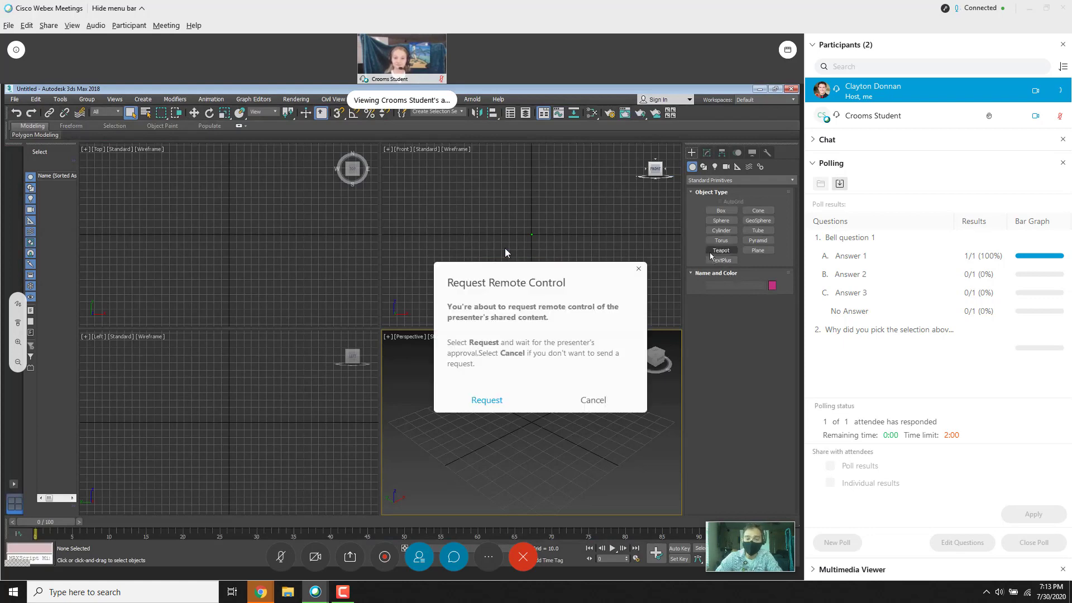
pyautogui.click(487, 400)
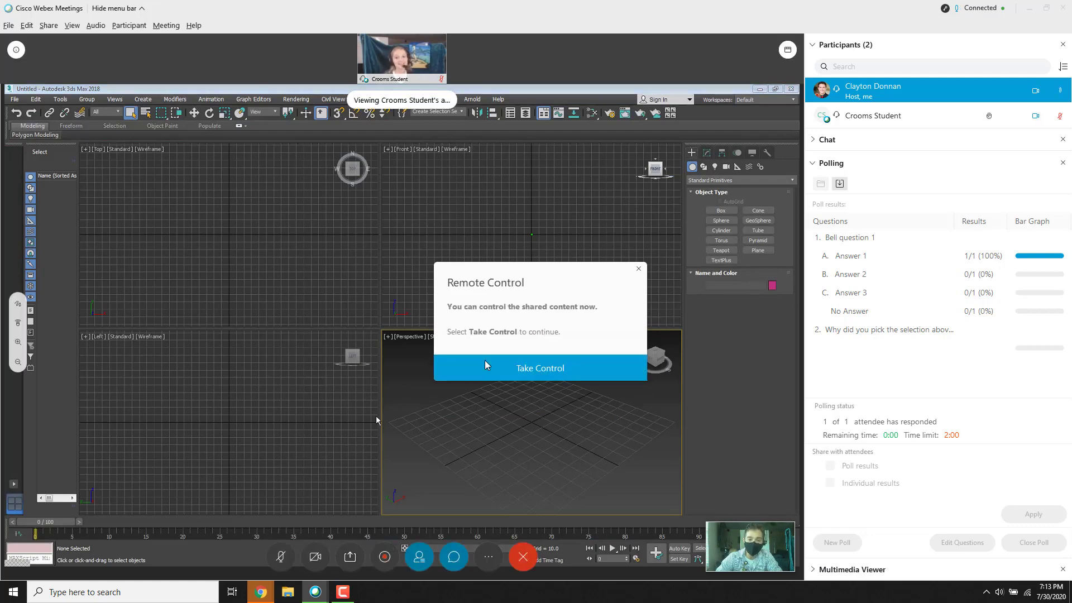
pyautogui.click(513, 363)
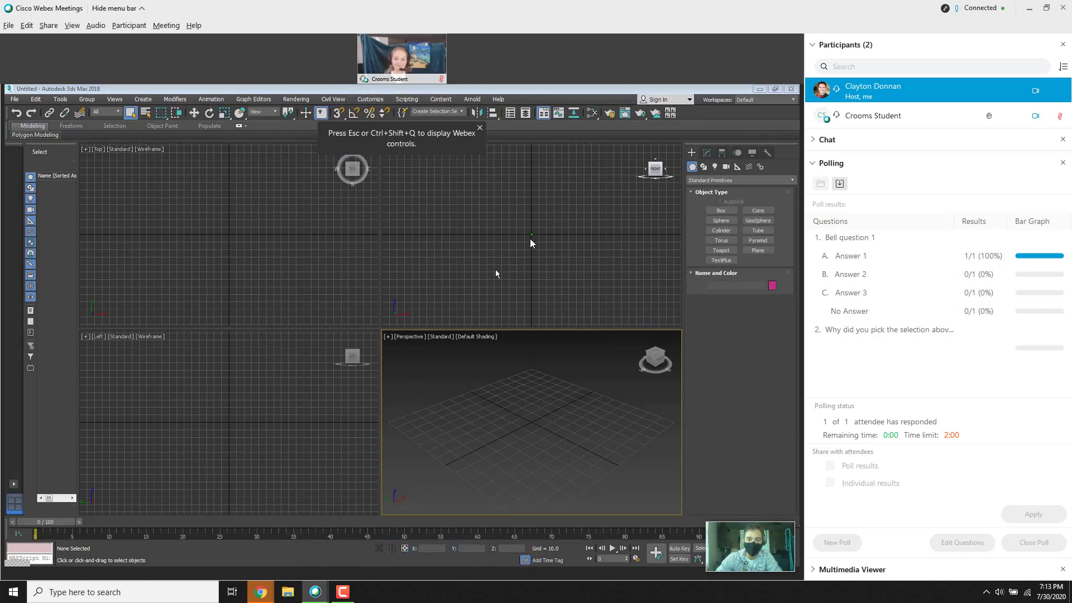
pyautogui.hotkey('ctrl', 'shift', 'q')
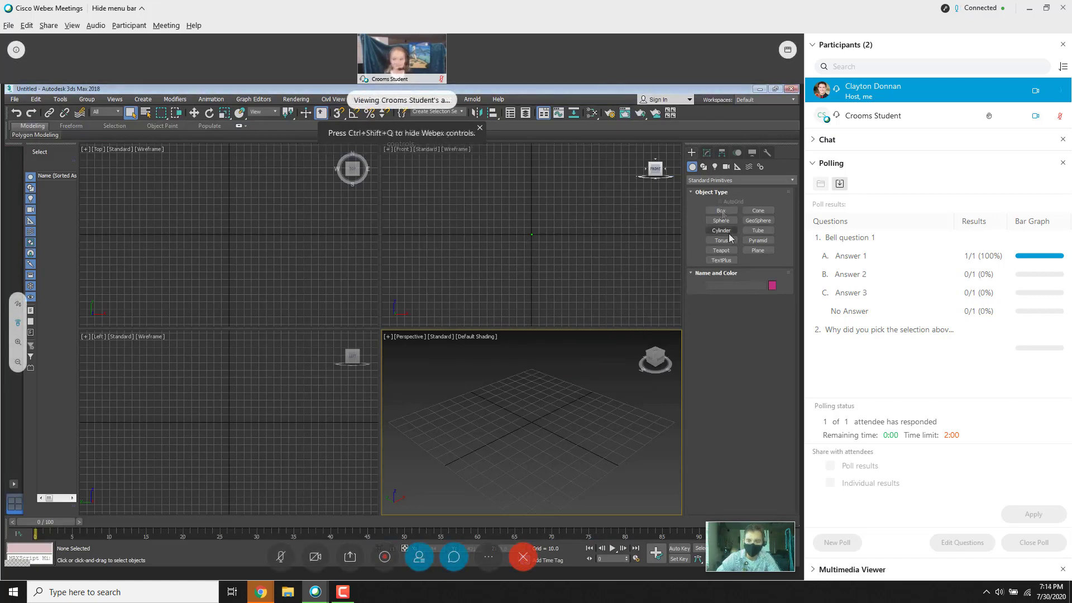
# Create a cylinder in the Perspective viewport of the student's shared 3ds Max scene.
pyautogui.click(724, 233)
pyautogui.moveTo(515, 432); pyautogui.dragTo(539, 442)
pyautogui.click(537, 394)
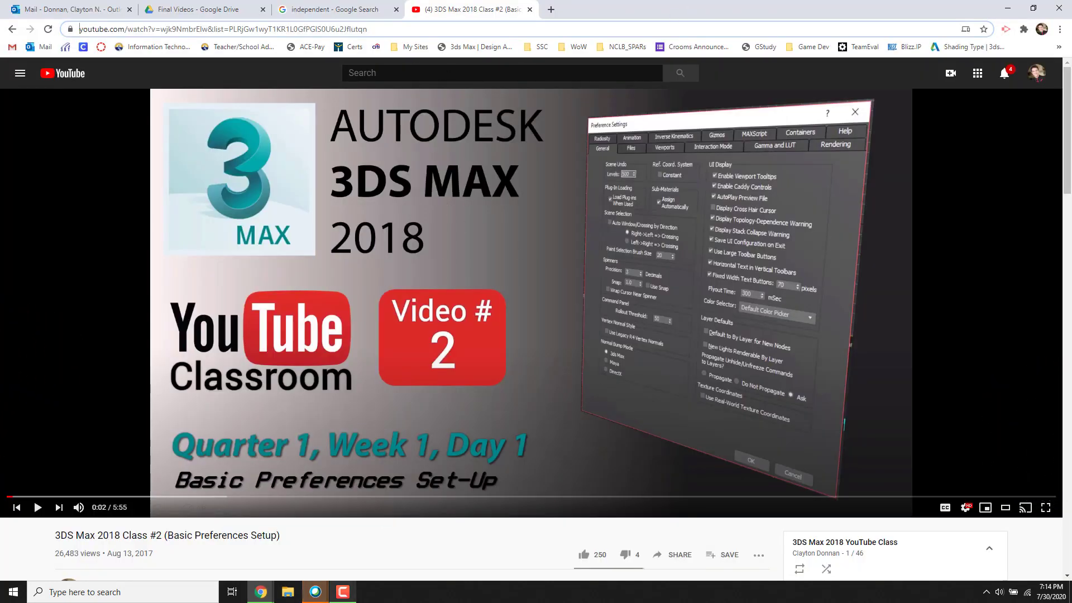
# Return to the Webex meeting, share the Google Chrome window with the student, and play the YouTube video.
pyautogui.moveTo(321, 592)
pyautogui.click(324, 561)
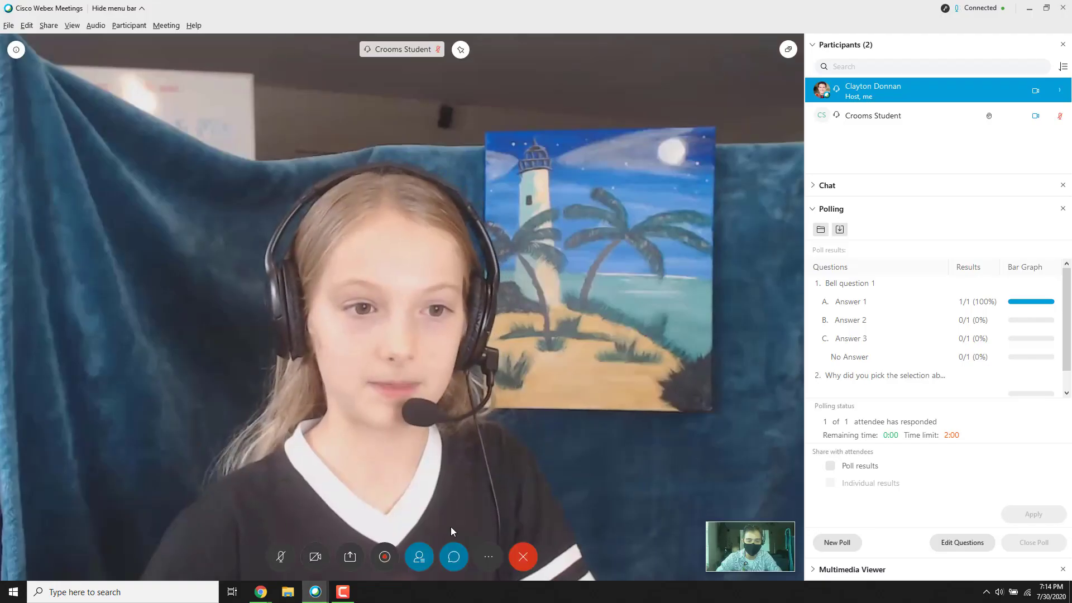
pyautogui.click(350, 557)
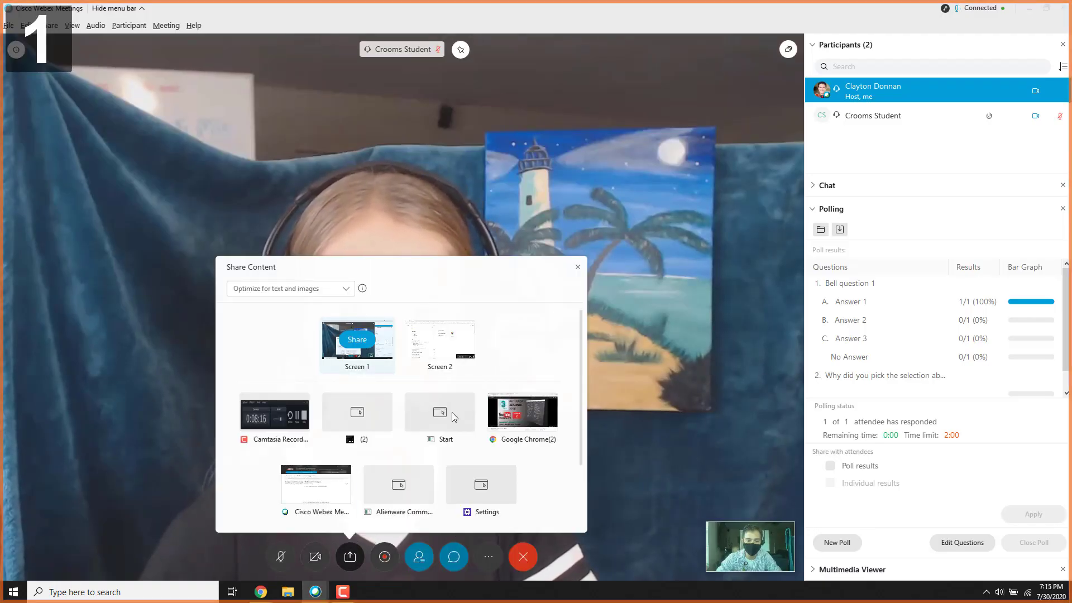
pyautogui.moveTo(532, 414)
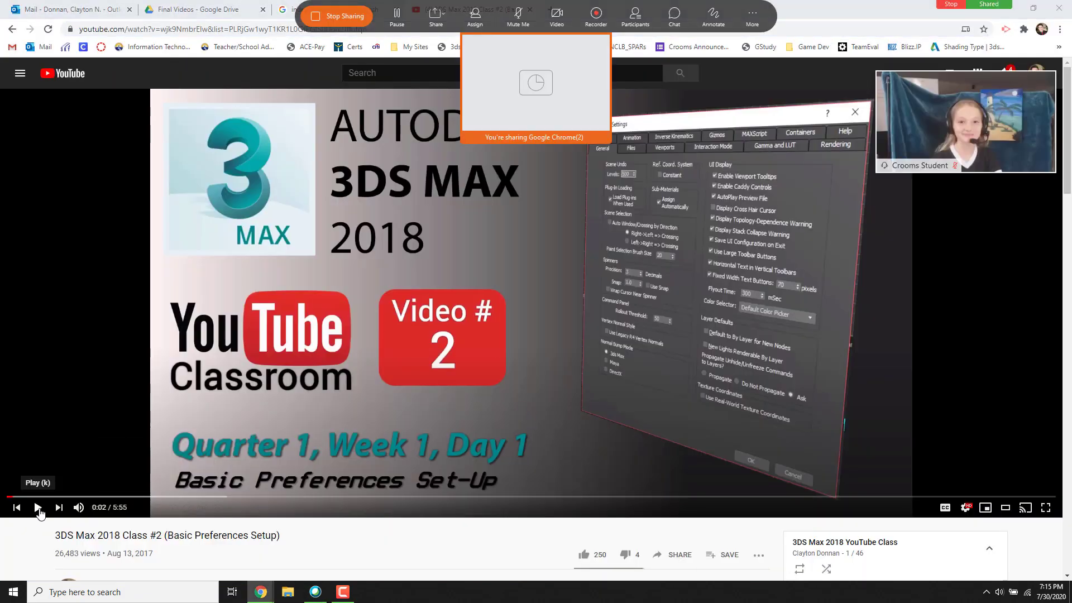
pyautogui.click(38, 508)
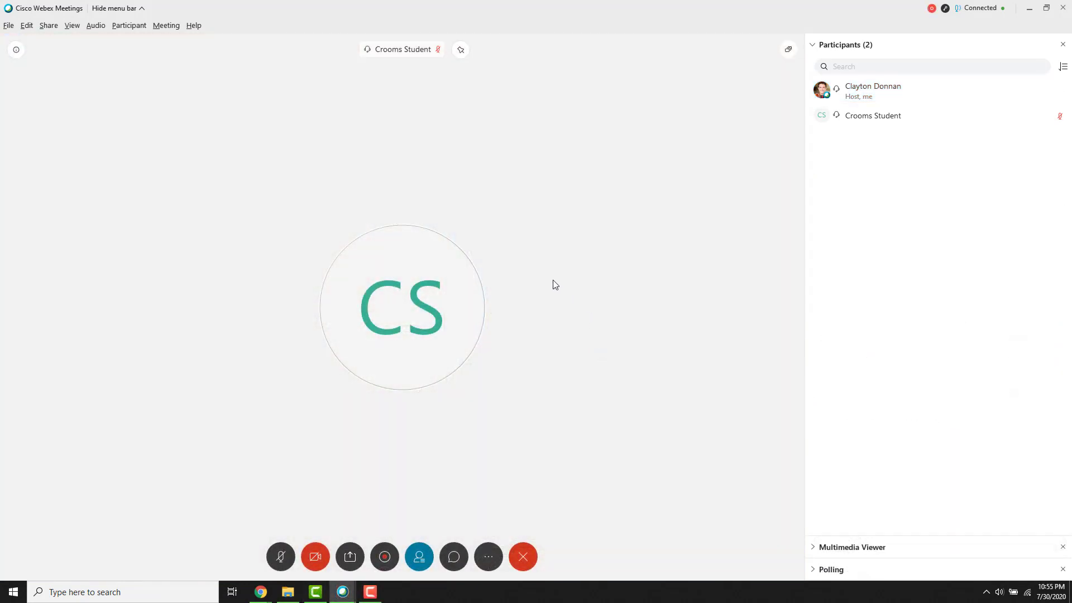
# End the meeting for all participants, saving the meeting files with Poll Results but without Poll Questions.
pyautogui.click(523, 557)
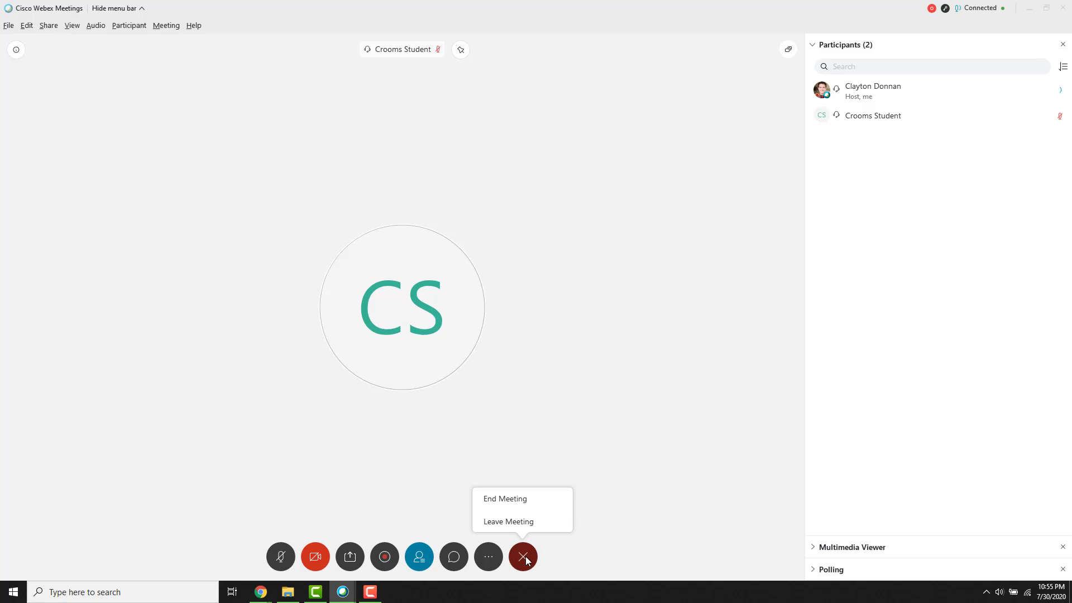
pyautogui.click(524, 500)
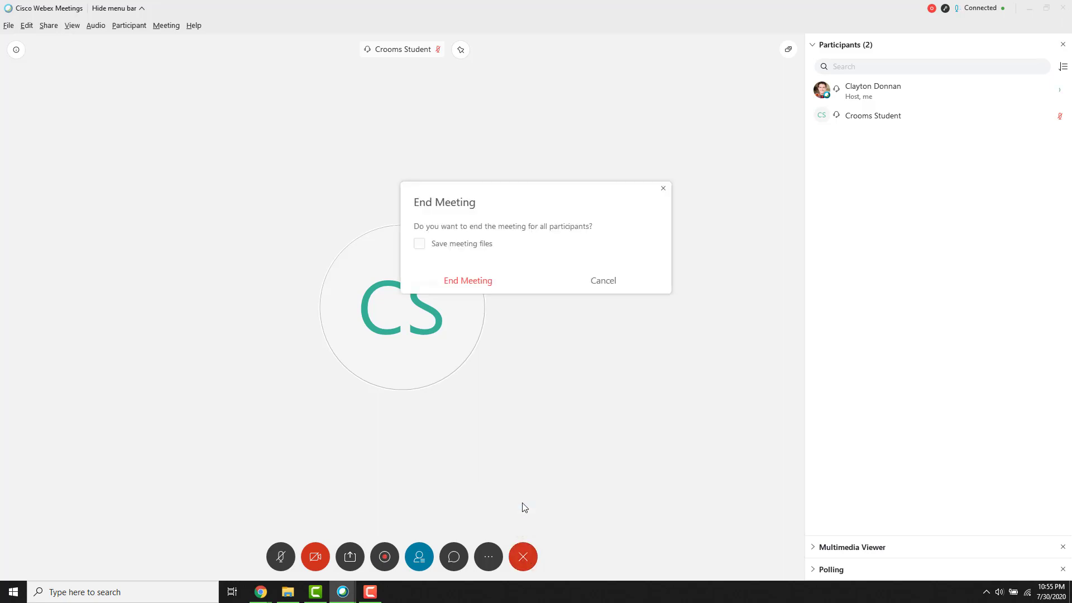
pyautogui.click(420, 244)
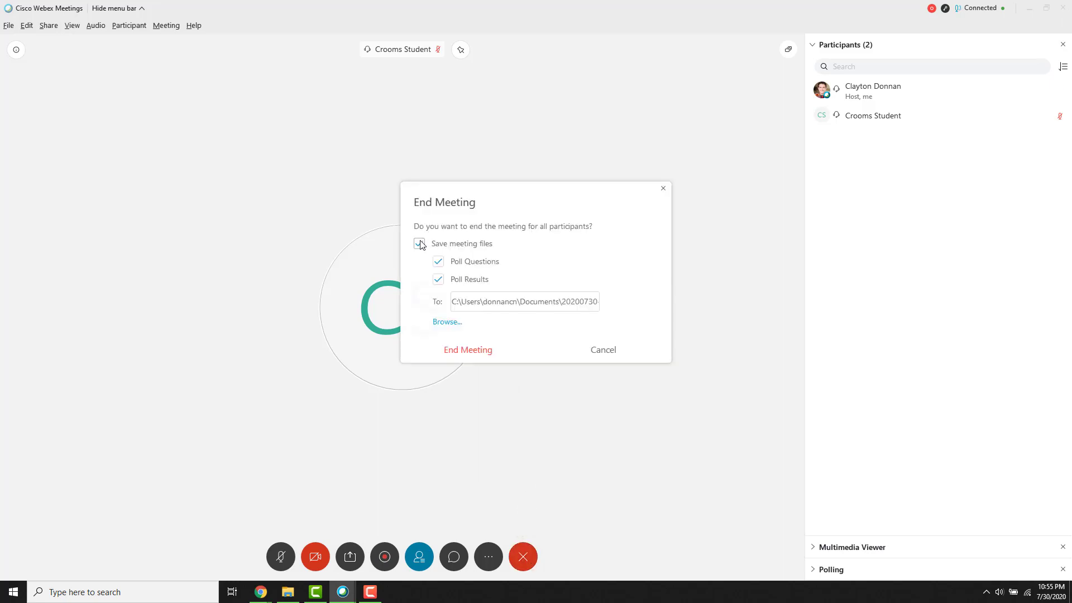
pyautogui.click(439, 265)
pyautogui.click(457, 350)
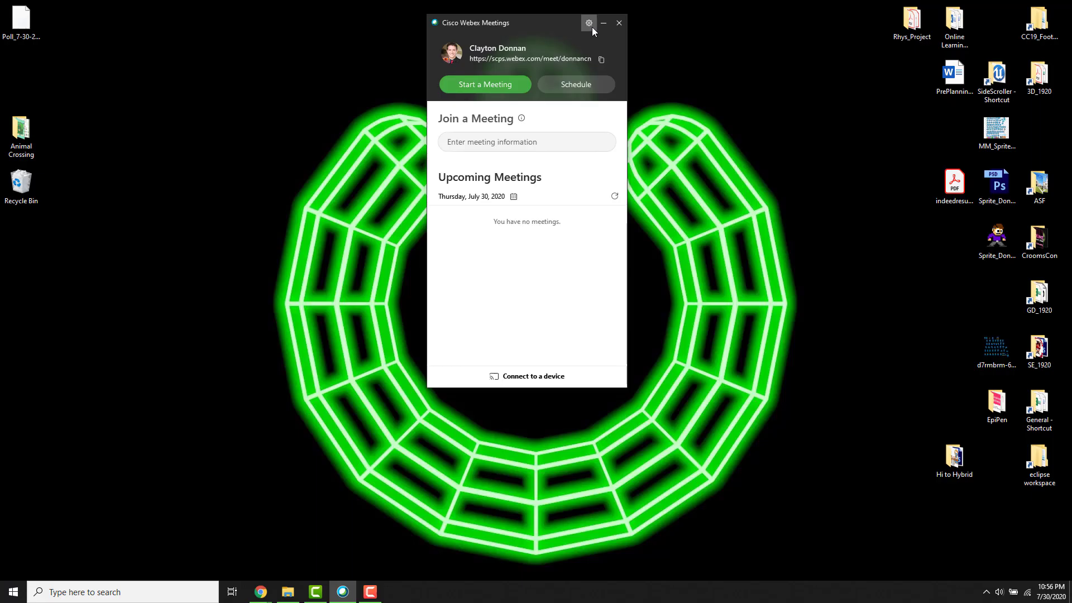